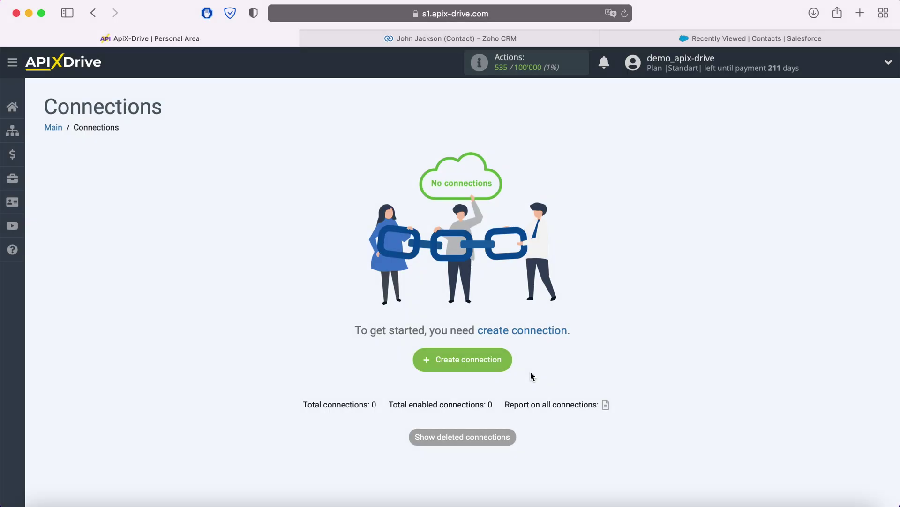
Start a new connection with Zoho CRM as source and 'Get Contacts (new)' as trigger
{"action": "left_click", "coordinate": [503, 364]}
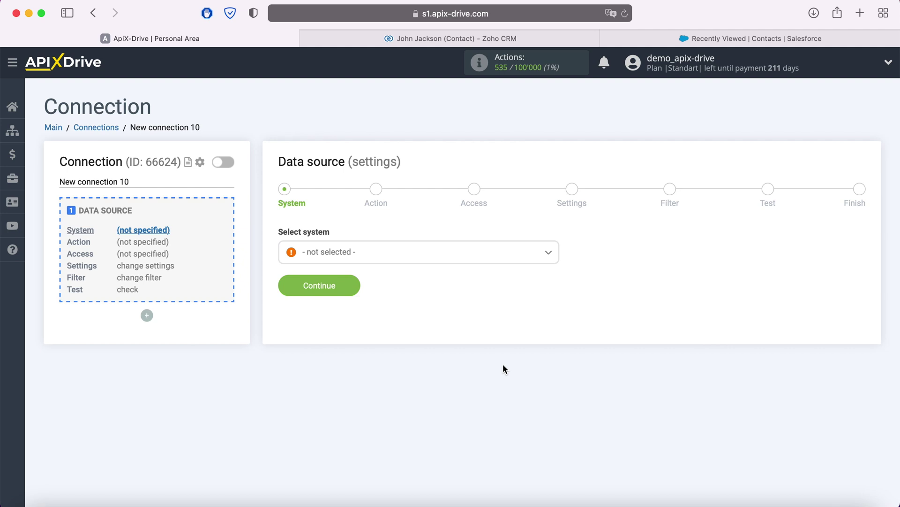
{"action": "left_click", "coordinate": [408, 255]}
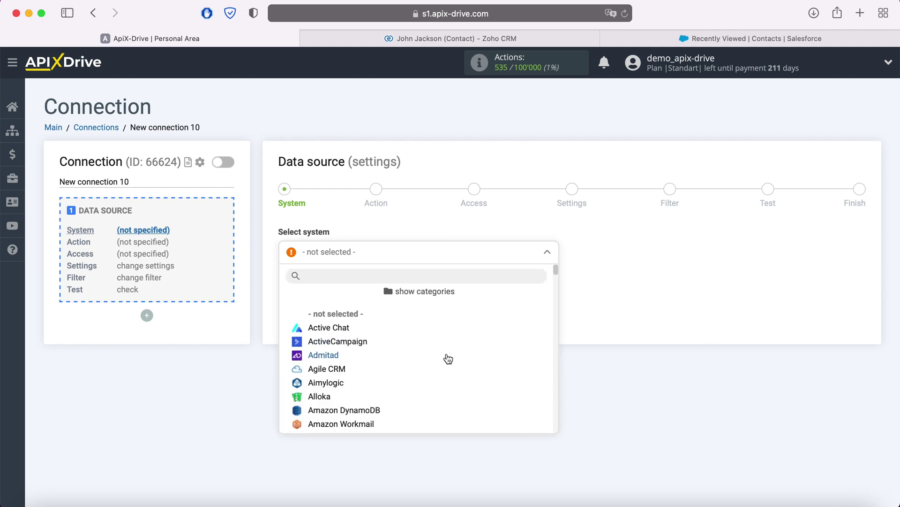
{"action": "scroll", "coordinate": [448, 359], "scroll_direction": "down", "scroll_amount": 5}
{"action": "scroll", "coordinate": [447, 360], "scroll_direction": "down", "scroll_amount": 5}
{"action": "scroll", "coordinate": [449, 359], "scroll_direction": "down", "scroll_amount": 5}
{"action": "scroll", "coordinate": [448, 359], "scroll_direction": "down", "scroll_amount": 5}
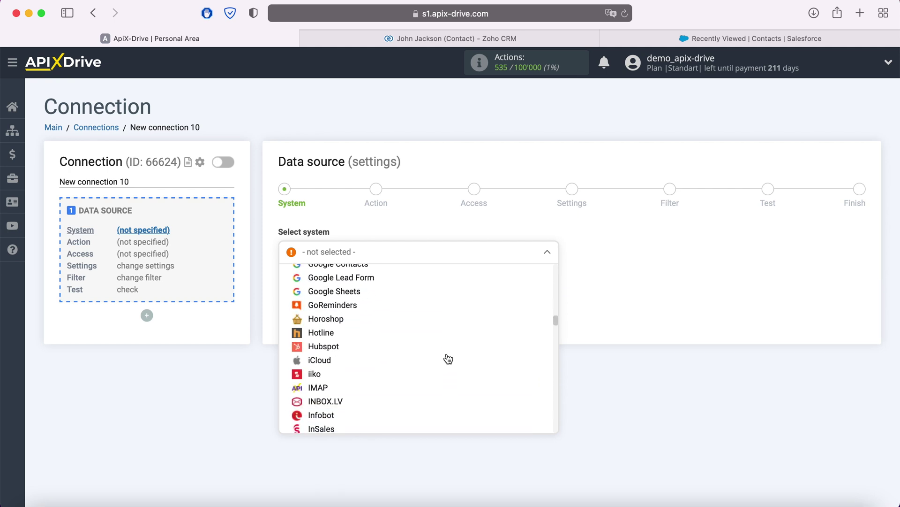
{"action": "scroll", "coordinate": [448, 359], "scroll_direction": "down", "scroll_amount": 5}
{"action": "scroll", "coordinate": [449, 359], "scroll_direction": "down", "scroll_amount": 5}
{"action": "scroll", "coordinate": [448, 359], "scroll_direction": "down", "scroll_amount": 5}
{"action": "scroll", "coordinate": [448, 359], "scroll_direction": "down", "scroll_amount": 5}
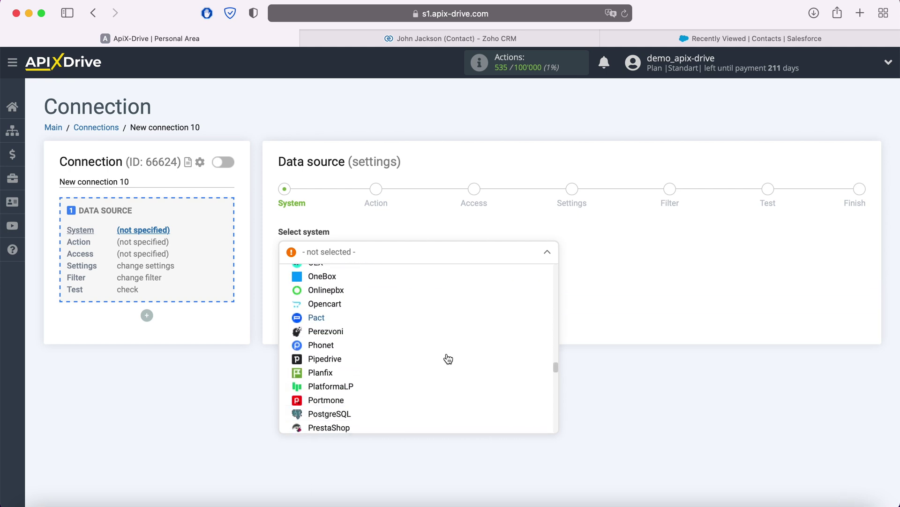
{"action": "scroll", "coordinate": [448, 358], "scroll_direction": "down", "scroll_amount": 5}
{"action": "scroll", "coordinate": [448, 359], "scroll_direction": "down", "scroll_amount": 5}
{"action": "scroll", "coordinate": [448, 359], "scroll_direction": "down", "scroll_amount": 5}
{"action": "scroll", "coordinate": [448, 359], "scroll_direction": "down", "scroll_amount": 5}
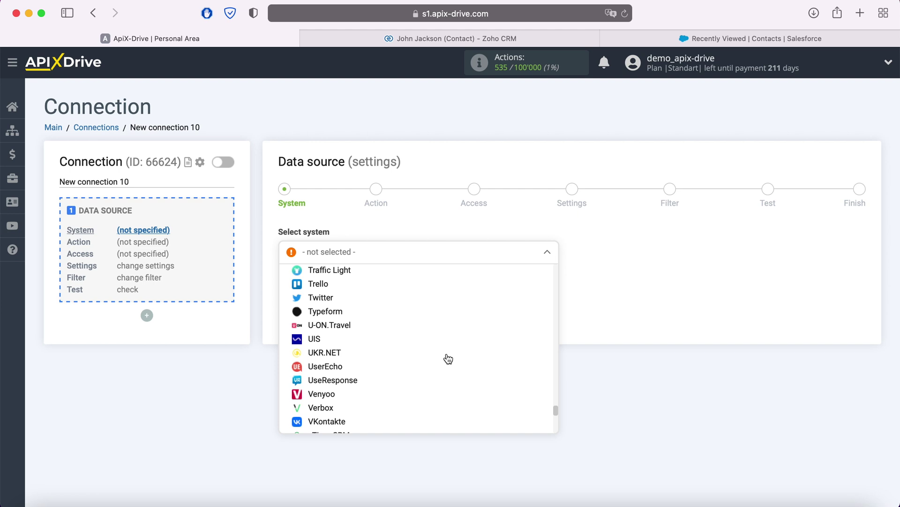
{"action": "scroll", "coordinate": [448, 358], "scroll_direction": "down", "scroll_amount": 5}
{"action": "scroll", "coordinate": [448, 359], "scroll_direction": "down", "scroll_amount": 5}
{"action": "left_click", "coordinate": [344, 399]}
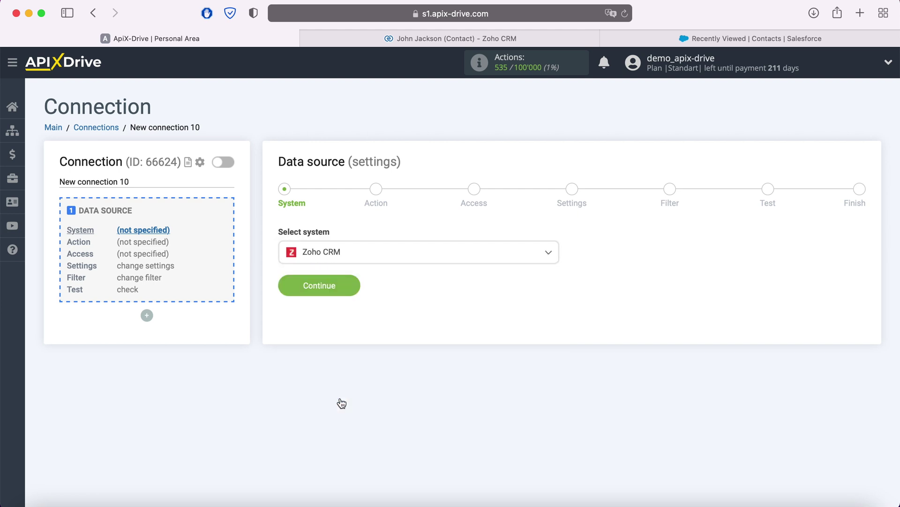
{"action": "left_click", "coordinate": [348, 288]}
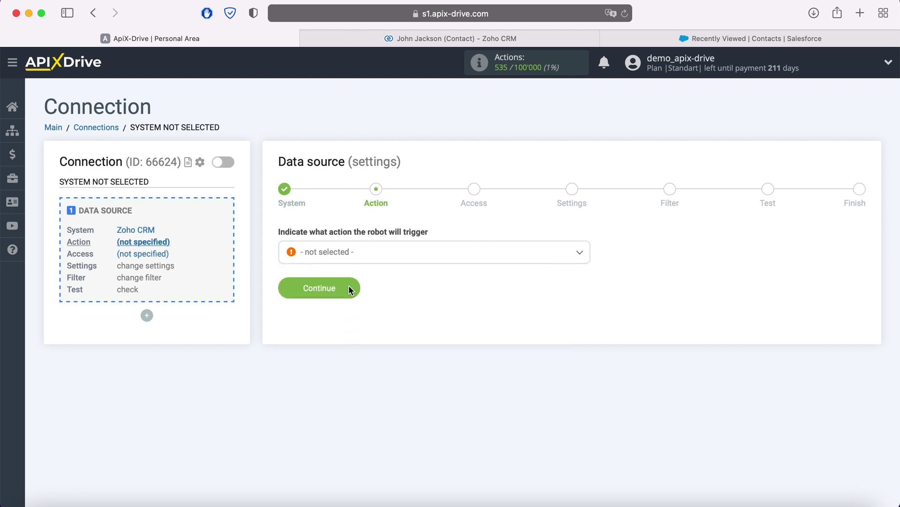
{"action": "left_click", "coordinate": [371, 259]}
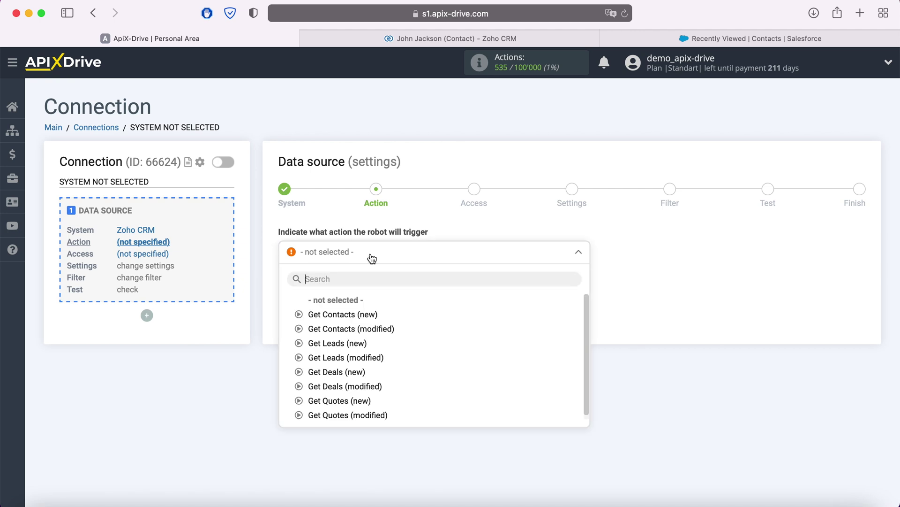
{"action": "left_click", "coordinate": [366, 314]}
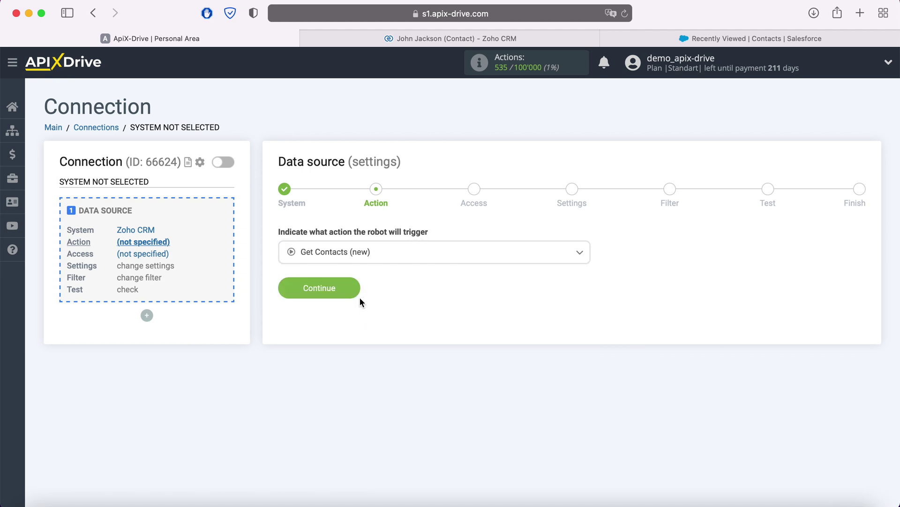
Connect a Zoho CRM account by signing in with email and password and accepting access
{"action": "left_click", "coordinate": [357, 296]}
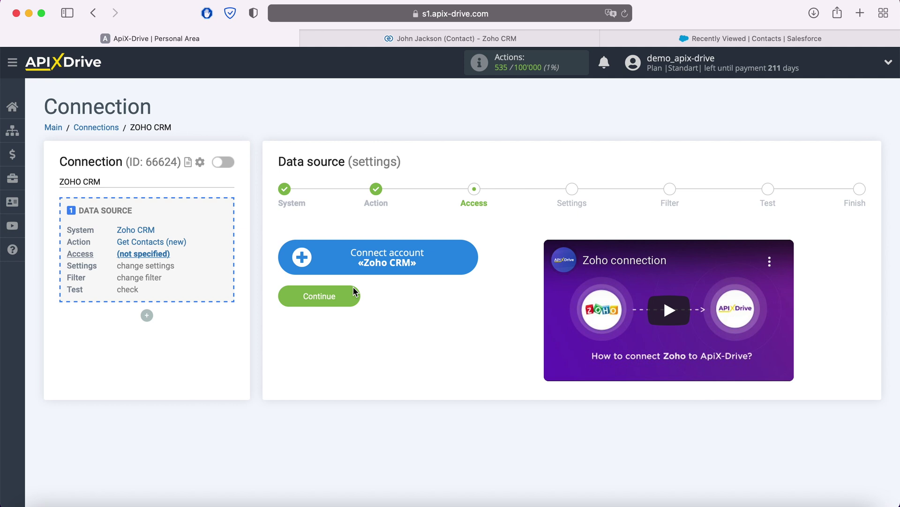
{"action": "left_click", "coordinate": [467, 259]}
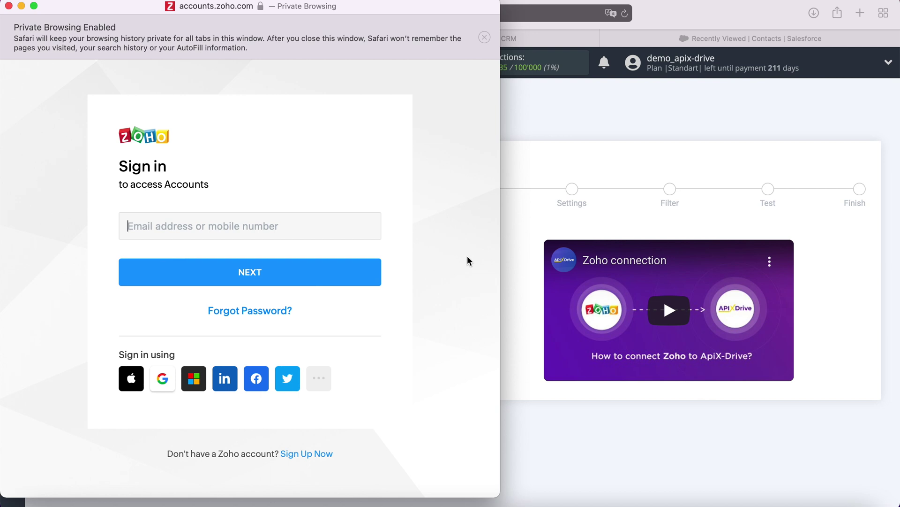
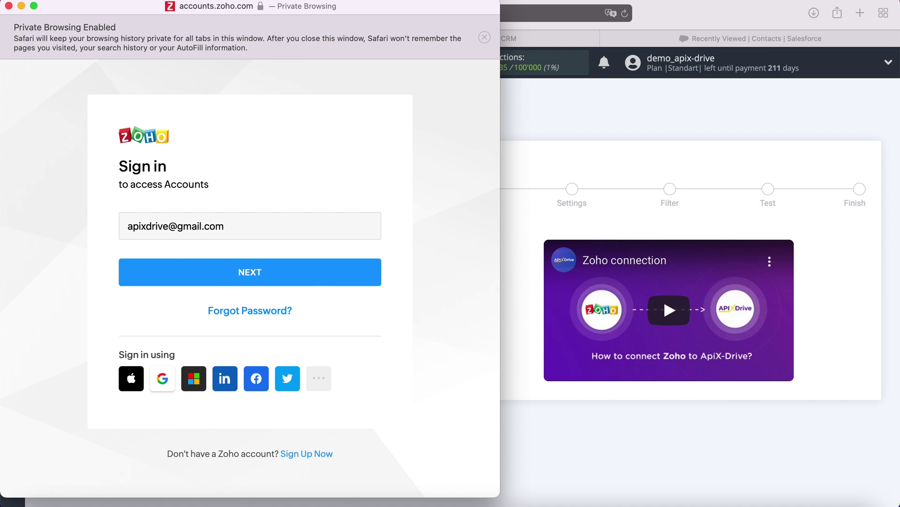
{"action": "left_click", "coordinate": [373, 284]}
{"action": "left_click", "coordinate": [321, 276]}
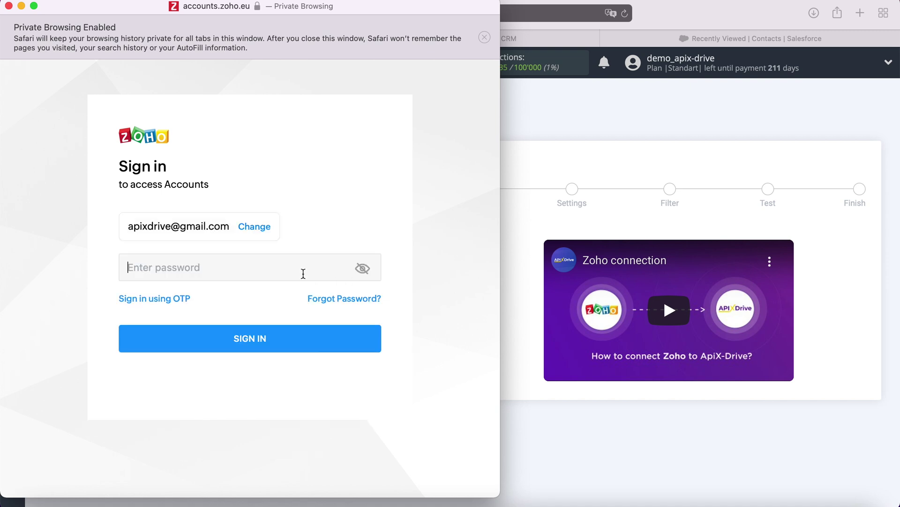
{"action": "type", "text": "************"}
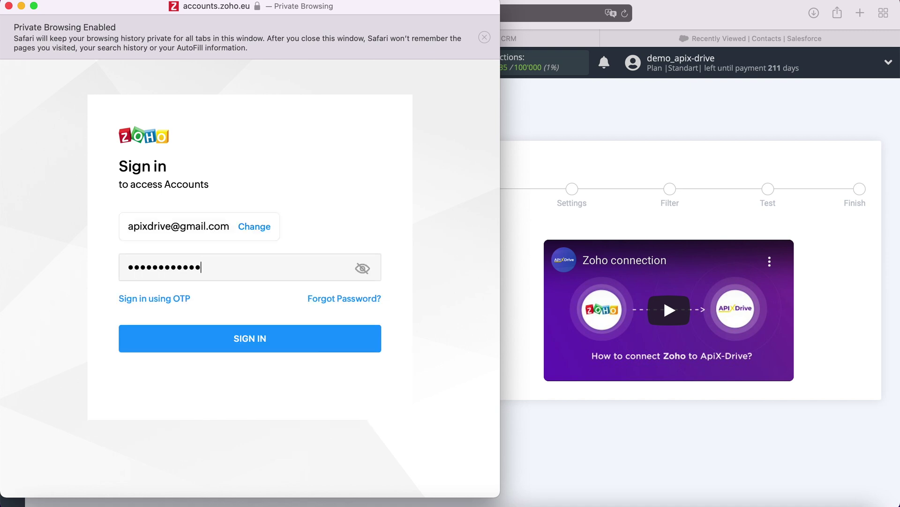
{"action": "left_click", "coordinate": [287, 343]}
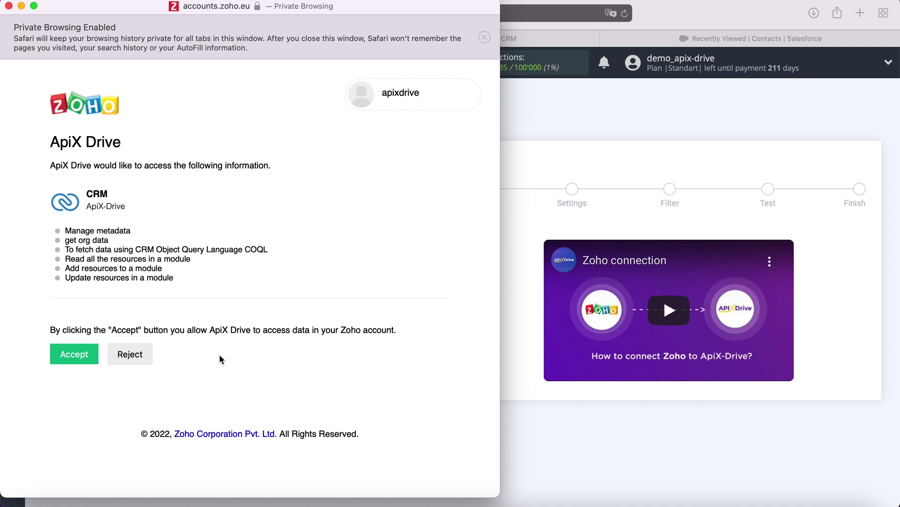
{"action": "left_click", "coordinate": [87, 354]}
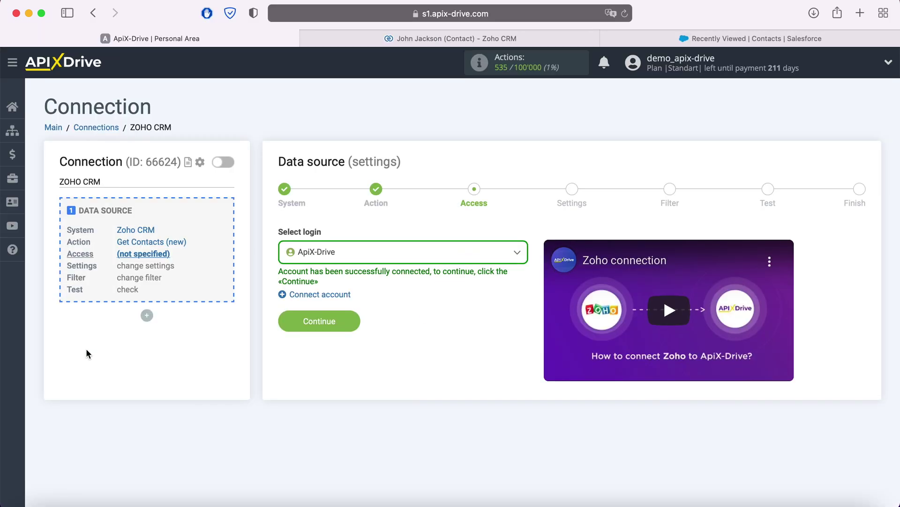
Re-select the linked Zoho login and continue past Access and Settings to the Filter step
{"action": "left_click", "coordinate": [348, 254]}
{"action": "left_click", "coordinate": [337, 327]}
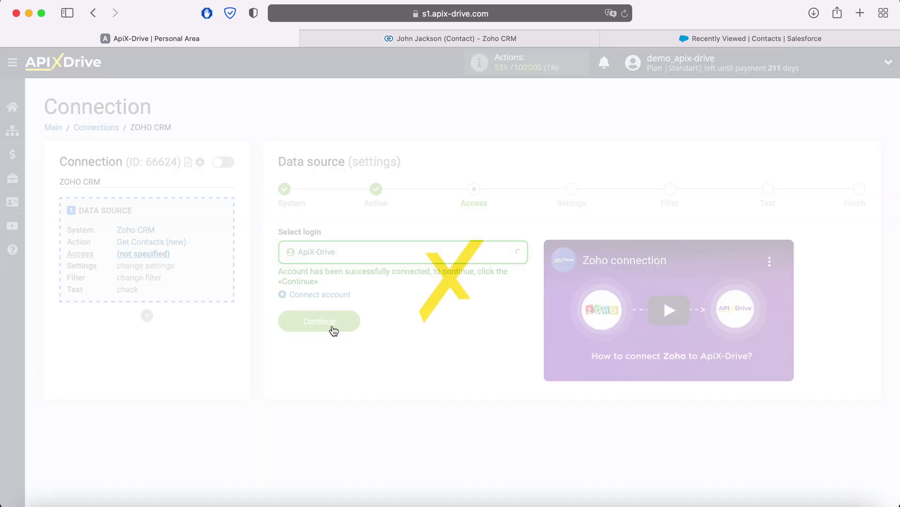
{"action": "left_click", "coordinate": [344, 321]}
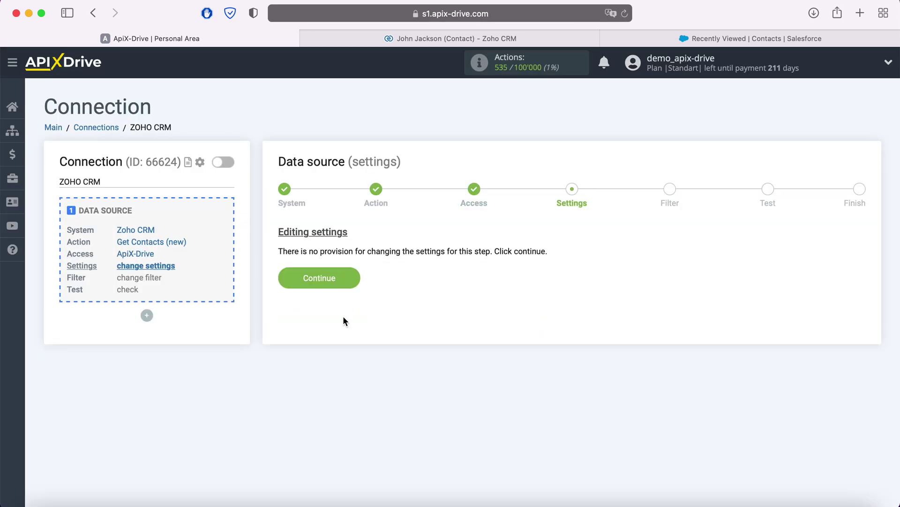
{"action": "left_click", "coordinate": [351, 280]}
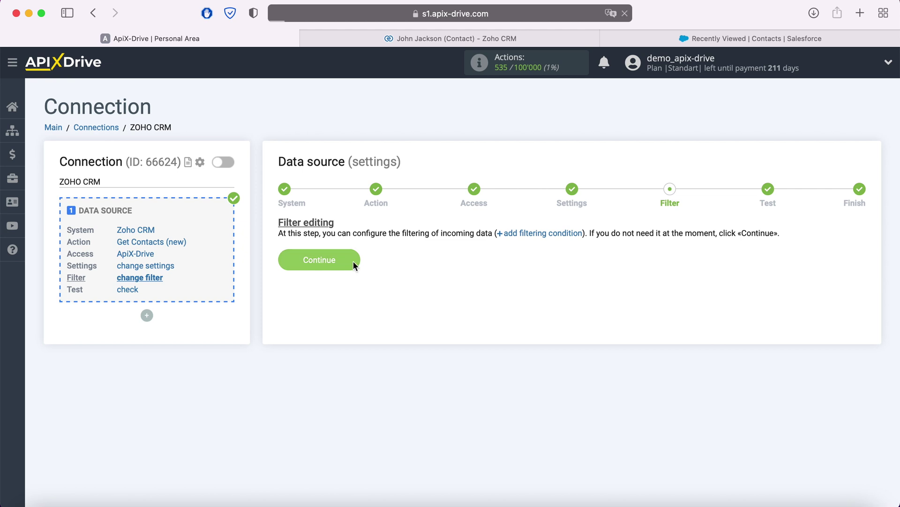
Skip filtering, review the Zoho test contact data, and finish the data source setup
{"action": "left_click", "coordinate": [353, 260]}
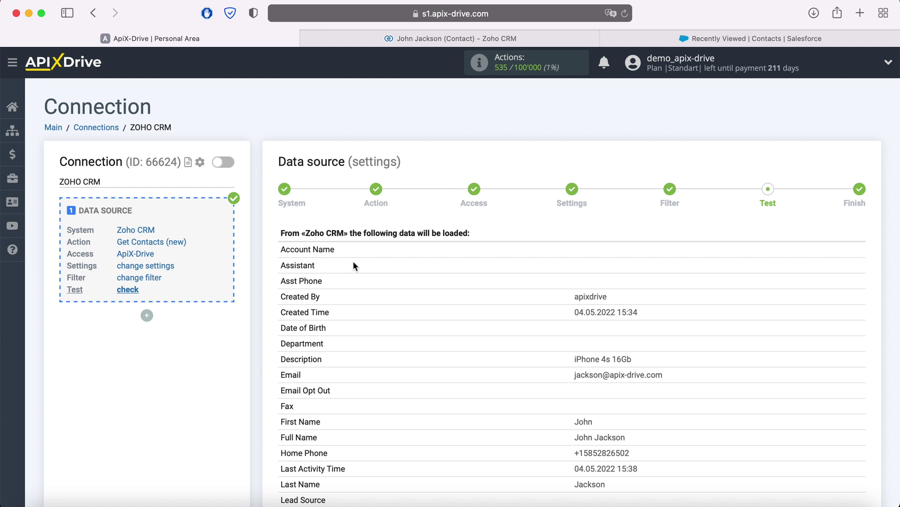
{"action": "scroll", "coordinate": [354, 265], "scroll_direction": "down", "scroll_amount": 1}
{"action": "scroll", "coordinate": [354, 266], "scroll_direction": "down", "scroll_amount": 3}
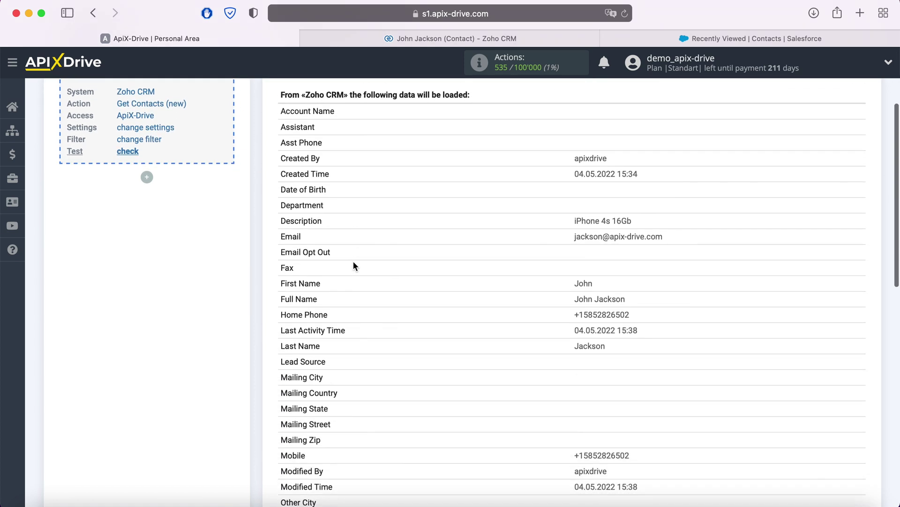
{"action": "scroll", "coordinate": [354, 265], "scroll_direction": "down", "scroll_amount": 1}
{"action": "scroll", "coordinate": [354, 265], "scroll_direction": "down", "scroll_amount": 3}
{"action": "scroll", "coordinate": [354, 265], "scroll_direction": "down", "scroll_amount": 1}
{"action": "scroll", "coordinate": [353, 265], "scroll_direction": "down", "scroll_amount": 3}
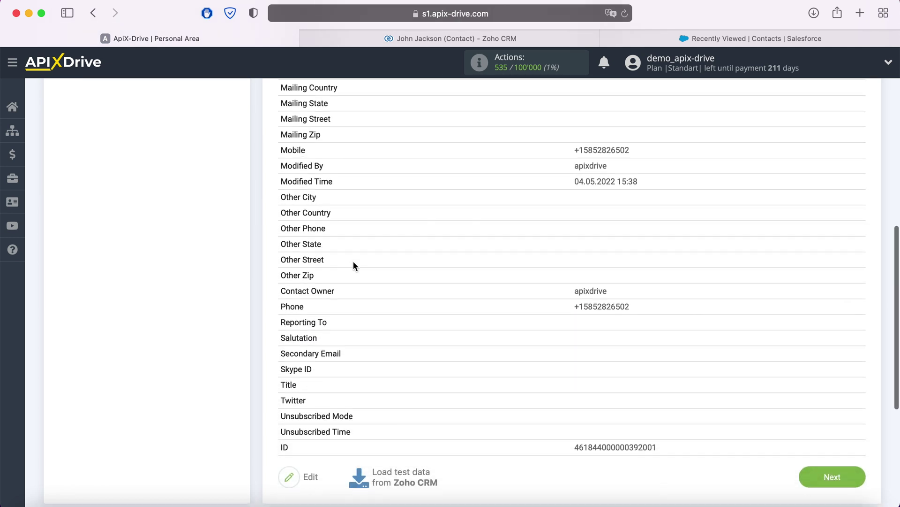
{"action": "scroll", "coordinate": [354, 265], "scroll_direction": "down", "scroll_amount": 2}
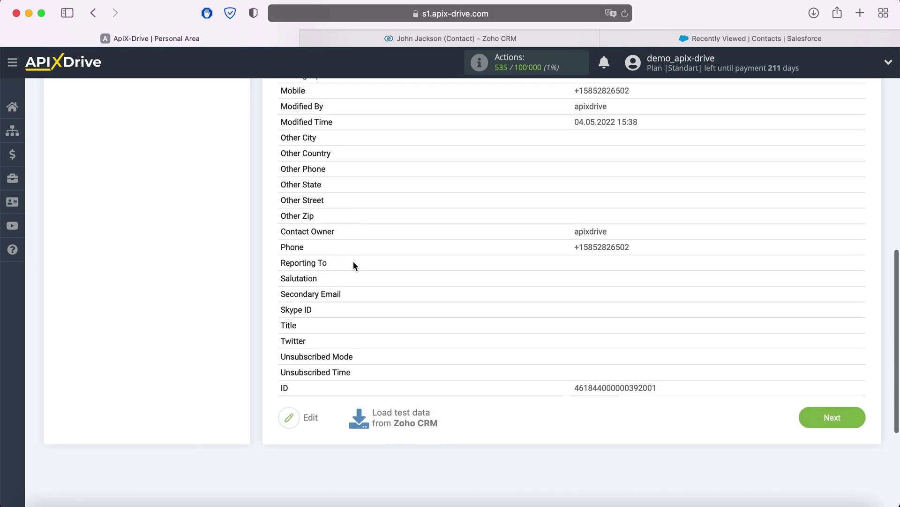
{"action": "left_click", "coordinate": [858, 419]}
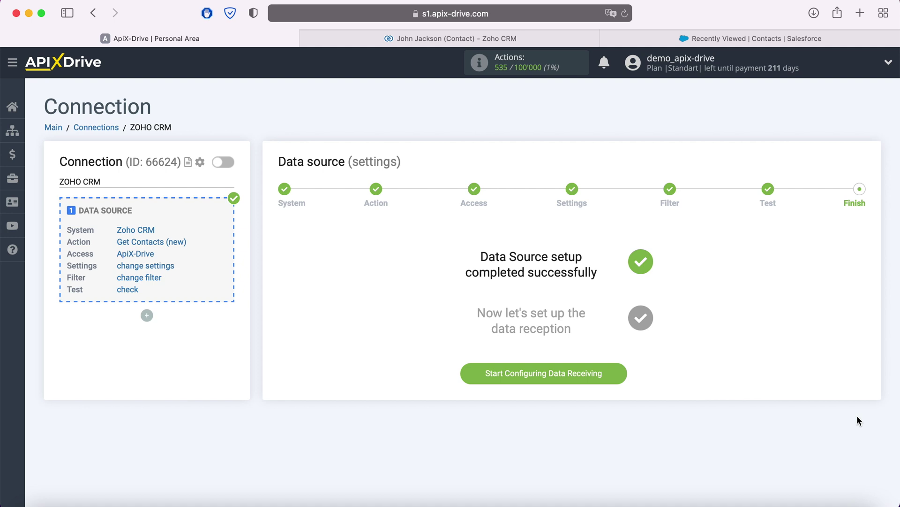
Set Salesforce CRM as the data destination with the 'Create Contacts' action
{"action": "left_click", "coordinate": [623, 374]}
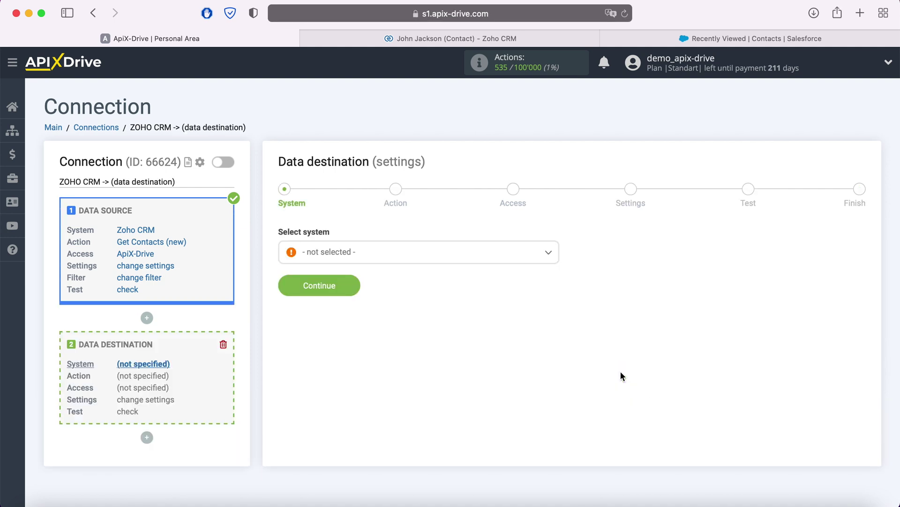
{"action": "left_click", "coordinate": [440, 254]}
{"action": "scroll", "coordinate": [429, 344], "scroll_direction": "down", "scroll_amount": 5}
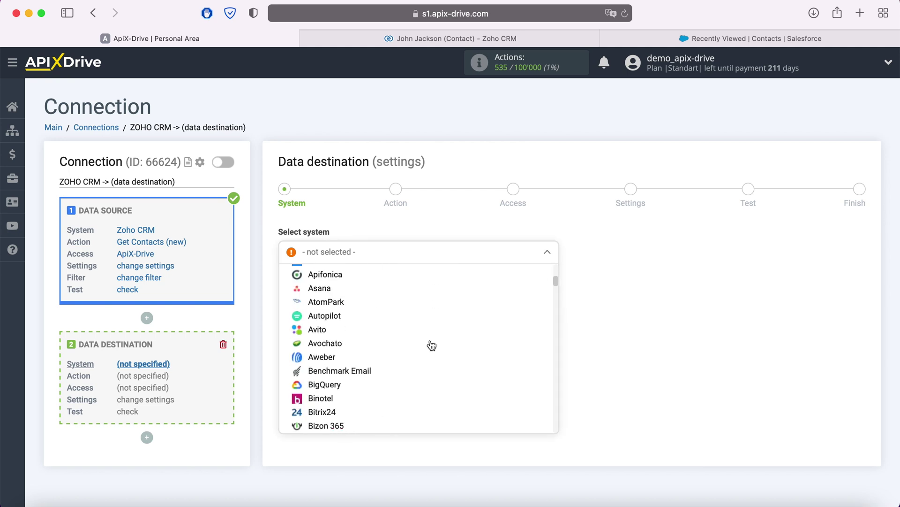
{"action": "scroll", "coordinate": [430, 344], "scroll_direction": "down", "scroll_amount": 5}
{"action": "scroll", "coordinate": [431, 345], "scroll_direction": "down", "scroll_amount": 5}
{"action": "scroll", "coordinate": [431, 346], "scroll_direction": "down", "scroll_amount": 5}
{"action": "scroll", "coordinate": [431, 347], "scroll_direction": "down", "scroll_amount": 5}
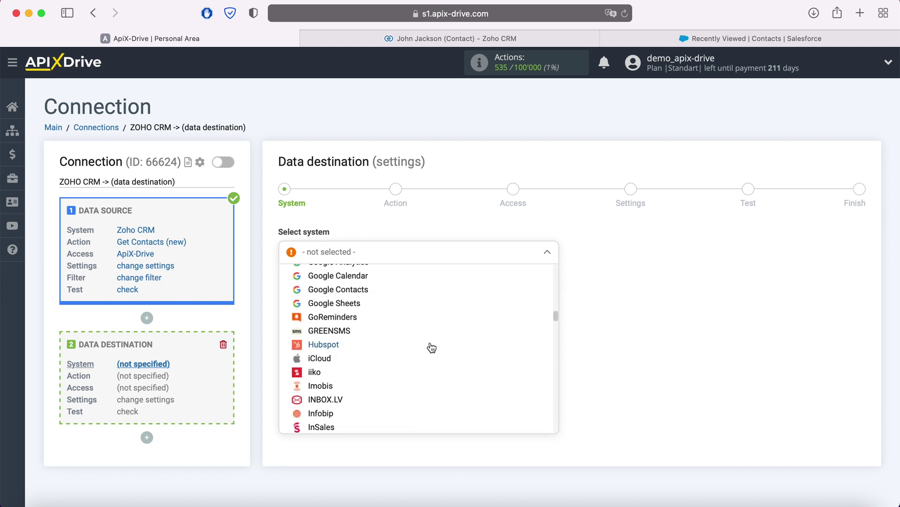
{"action": "scroll", "coordinate": [432, 347], "scroll_direction": "down", "scroll_amount": 5}
{"action": "scroll", "coordinate": [431, 347], "scroll_direction": "down", "scroll_amount": 5}
{"action": "scroll", "coordinate": [431, 347], "scroll_direction": "down", "scroll_amount": 5}
{"action": "scroll", "coordinate": [431, 347], "scroll_direction": "down", "scroll_amount": 5}
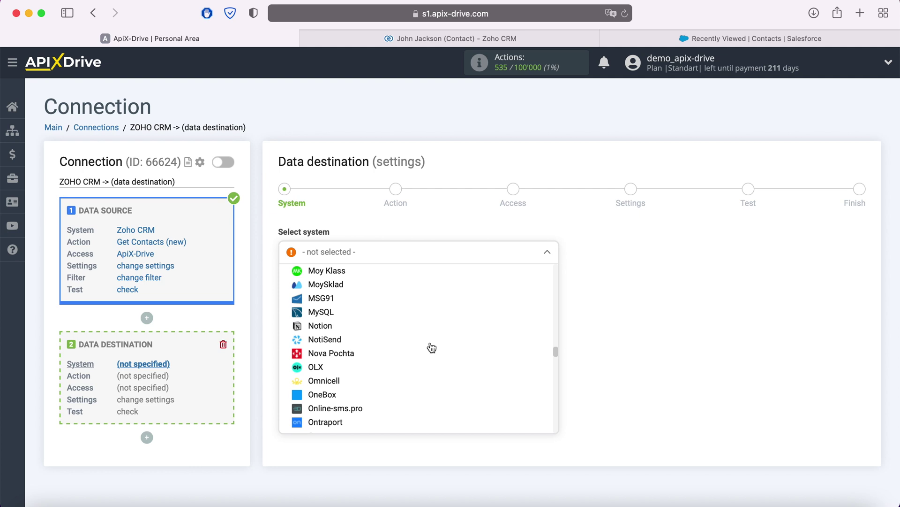
{"action": "scroll", "coordinate": [431, 347], "scroll_direction": "down", "scroll_amount": 5}
{"action": "scroll", "coordinate": [431, 347], "scroll_direction": "down", "scroll_amount": 5}
{"action": "scroll", "coordinate": [431, 346], "scroll_direction": "down", "scroll_amount": 5}
{"action": "scroll", "coordinate": [429, 349], "scroll_direction": "down", "scroll_amount": 1}
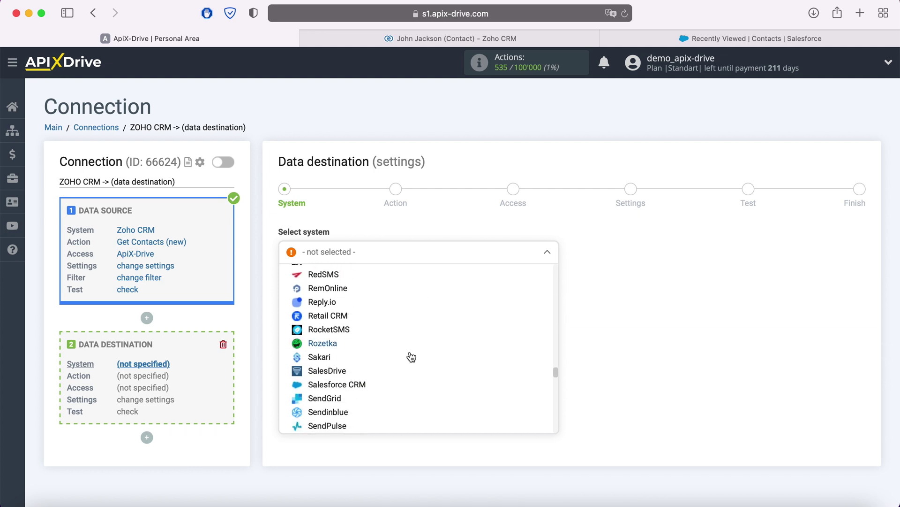
{"action": "left_click", "coordinate": [356, 388]}
{"action": "left_click", "coordinate": [348, 287]}
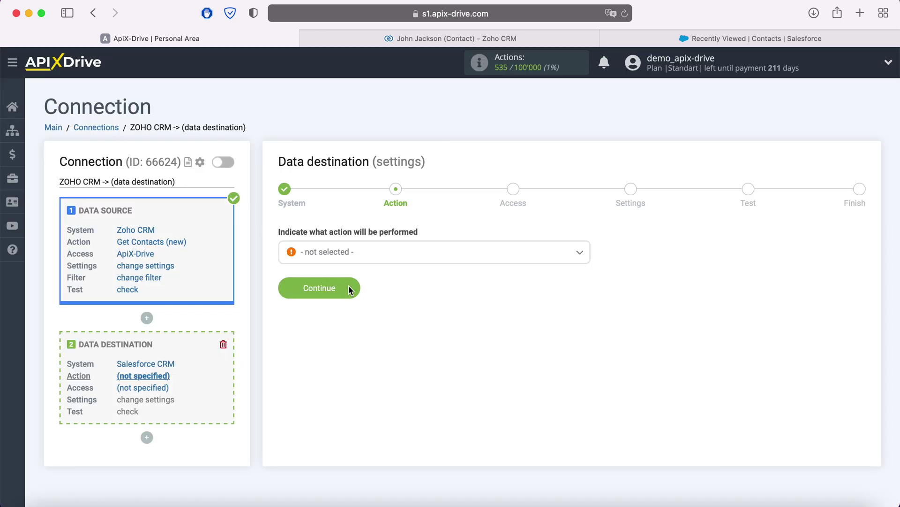
{"action": "left_click", "coordinate": [388, 252]}
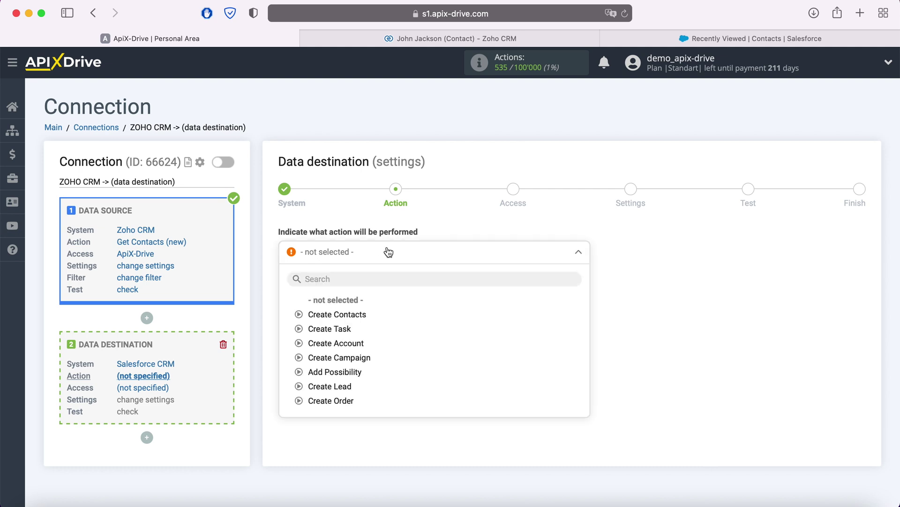
{"action": "left_click", "coordinate": [350, 315]}
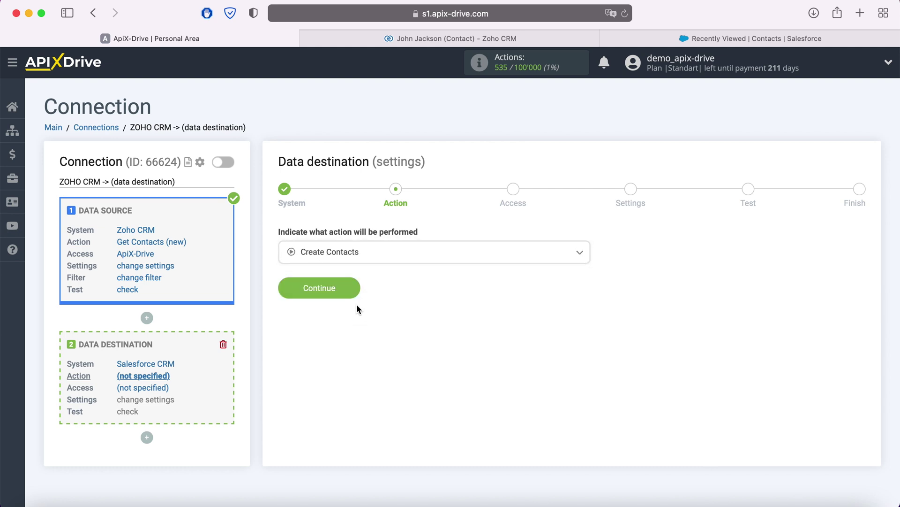
{"action": "left_click", "coordinate": [352, 287]}
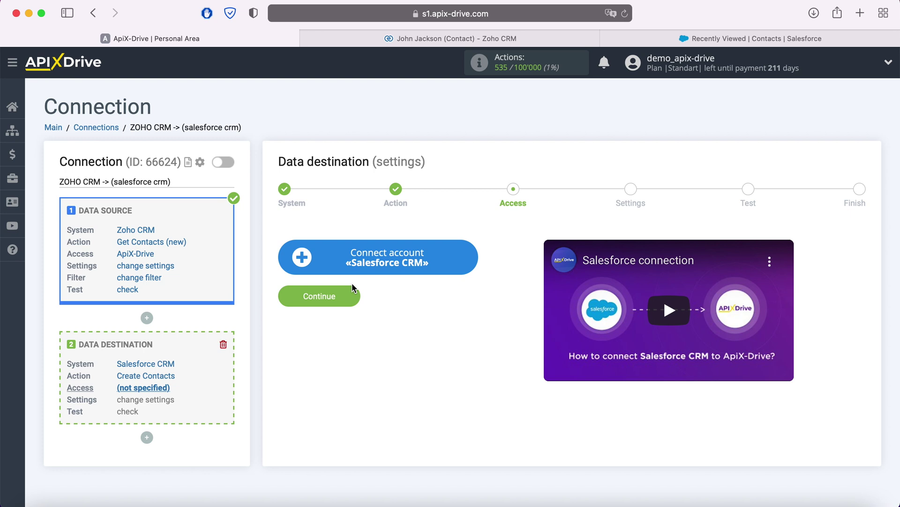
Log in to Salesforce with the pasted username and password to connect the account
{"action": "left_click", "coordinate": [469, 257]}
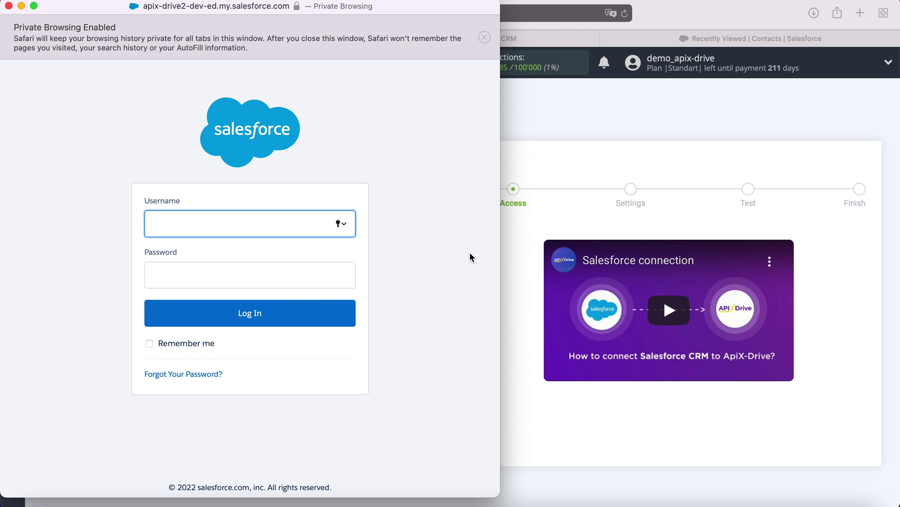
{"action": "right_click", "coordinate": [208, 227]}
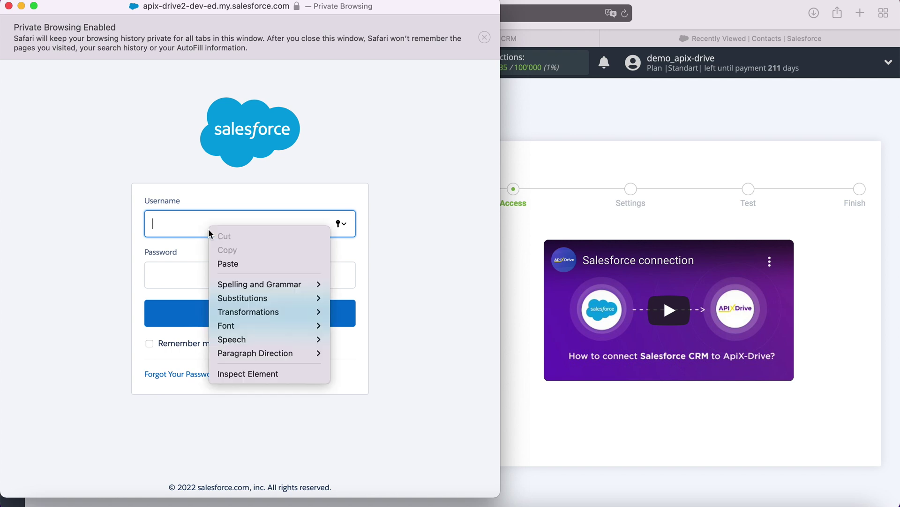
{"action": "left_click", "coordinate": [237, 262]}
{"action": "left_click", "coordinate": [227, 273]}
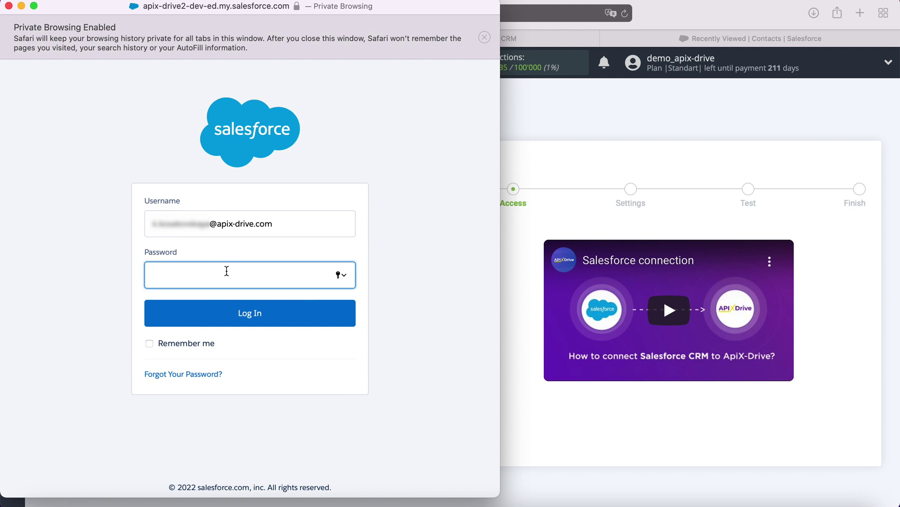
{"action": "type", "text": "••••••••••••"}
{"action": "left_click", "coordinate": [261, 318]}
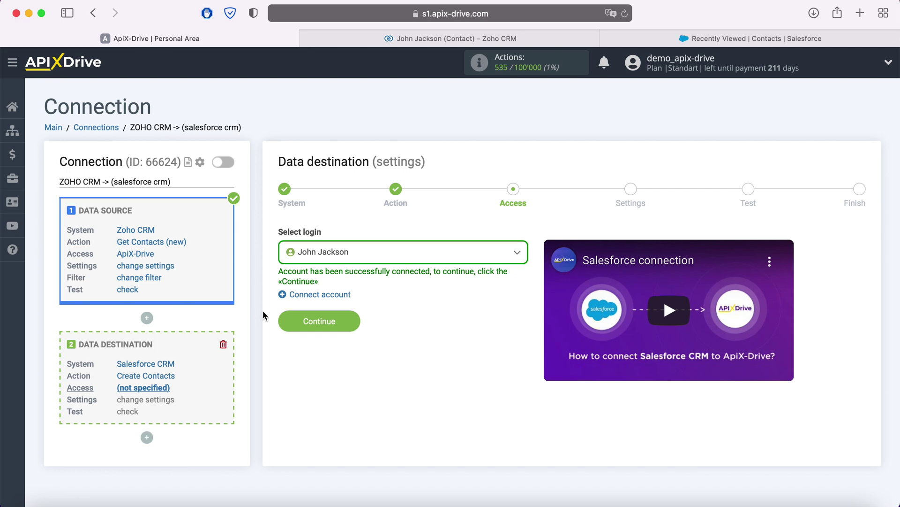
Check the selected Salesforce login and continue to the field-mapping settings
{"action": "left_click", "coordinate": [352, 252]}
{"action": "left_click", "coordinate": [345, 327]}
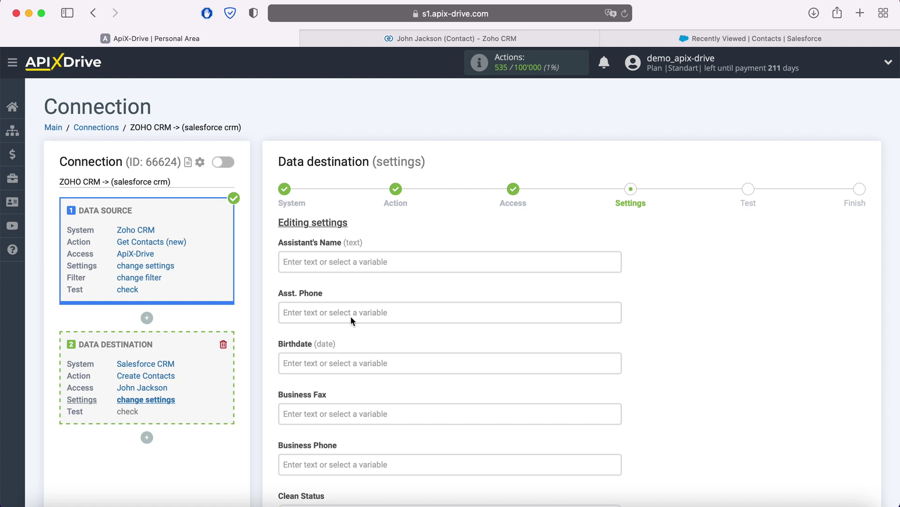
{"action": "scroll", "coordinate": [351, 315], "scroll_direction": "down", "scroll_amount": 3}
Map Zoho's Home Phone into Business Phone and set Clean Status to In Sync
{"action": "left_click", "coordinate": [344, 362]}
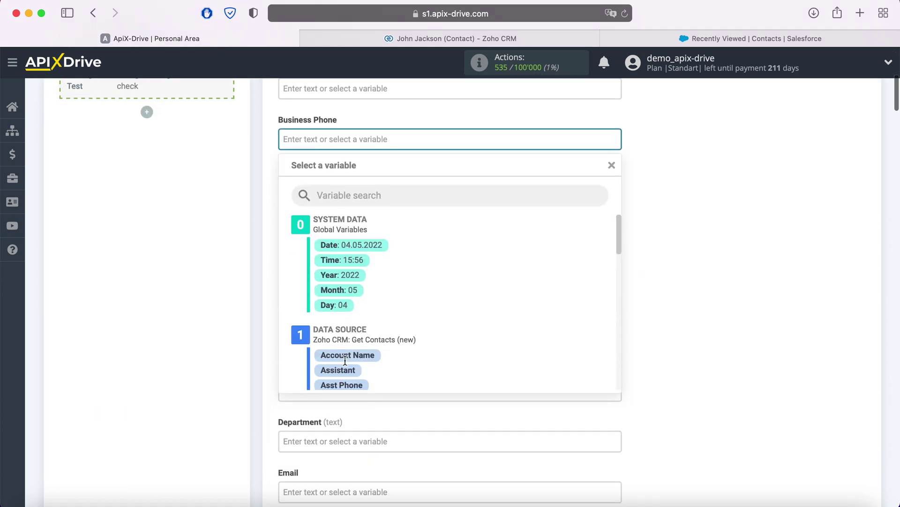
{"action": "scroll", "coordinate": [490, 308], "scroll_direction": "down", "scroll_amount": 1}
{"action": "scroll", "coordinate": [489, 308], "scroll_direction": "down", "scroll_amount": 2}
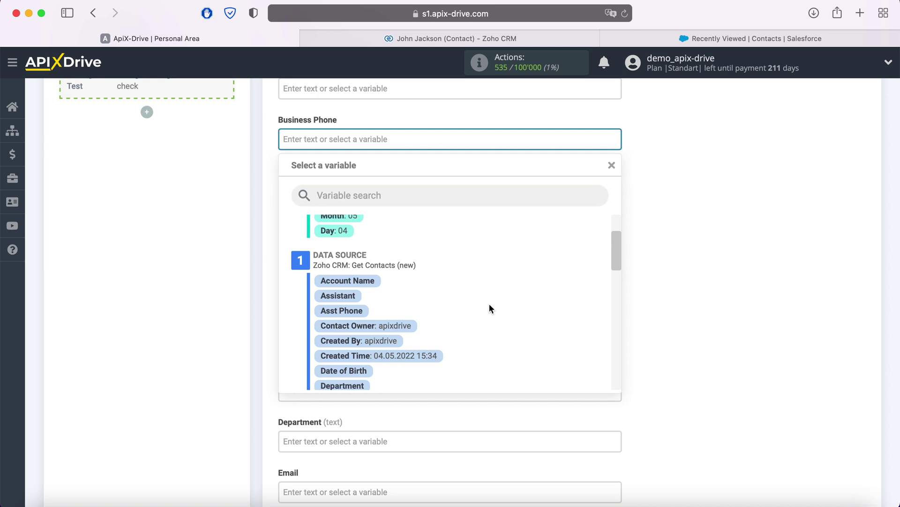
{"action": "scroll", "coordinate": [489, 308], "scroll_direction": "down", "scroll_amount": 2}
{"action": "scroll", "coordinate": [489, 309], "scroll_direction": "down", "scroll_amount": 1}
{"action": "scroll", "coordinate": [488, 309], "scroll_direction": "down", "scroll_amount": 1}
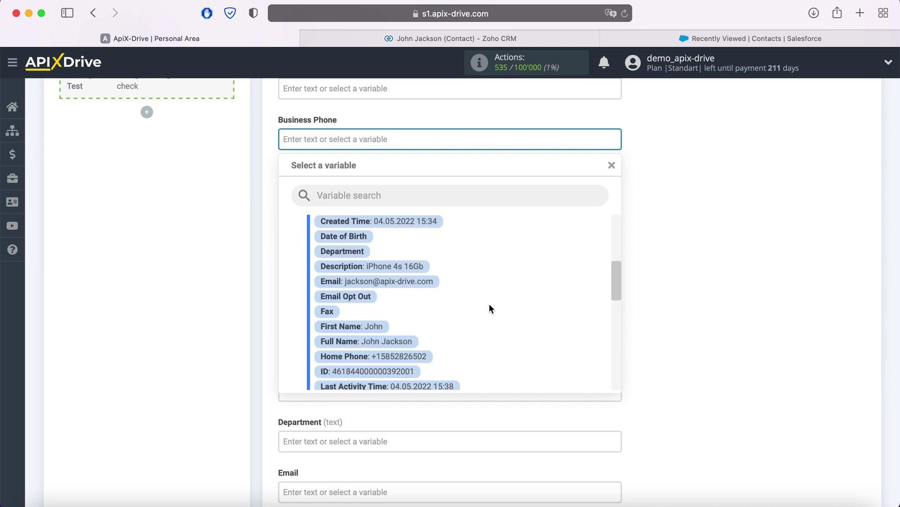
{"action": "scroll", "coordinate": [490, 308], "scroll_direction": "down", "scroll_amount": 1}
{"action": "left_click", "coordinate": [415, 331]}
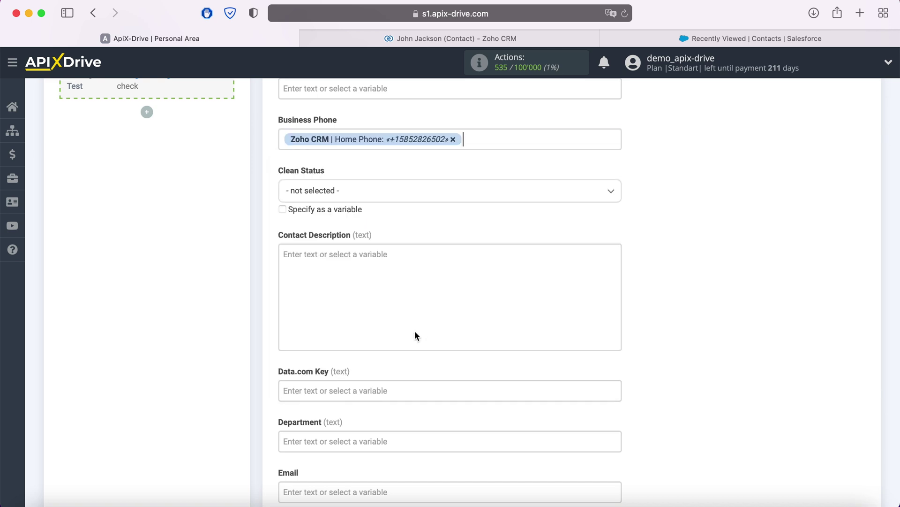
{"action": "left_click", "coordinate": [387, 197]}
{"action": "left_click", "coordinate": [307, 254]}
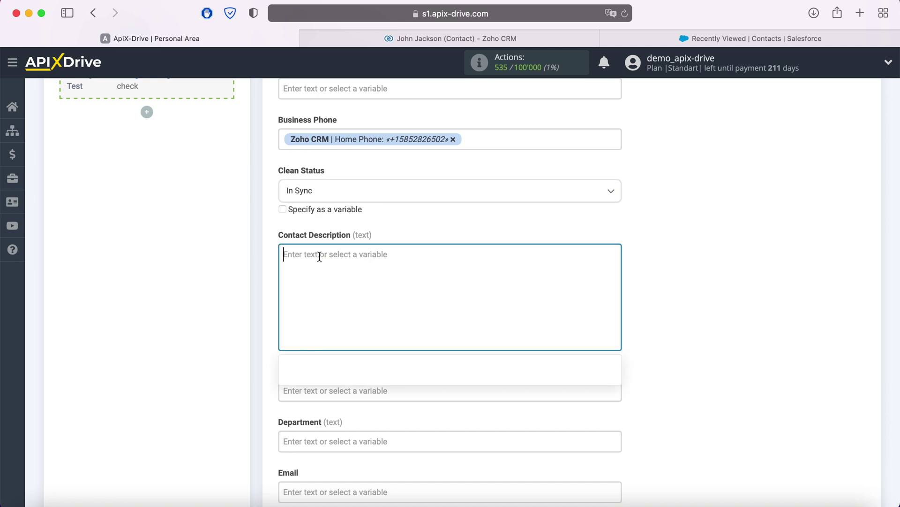
{"action": "scroll", "coordinate": [505, 339], "scroll_direction": "down", "scroll_amount": 2}
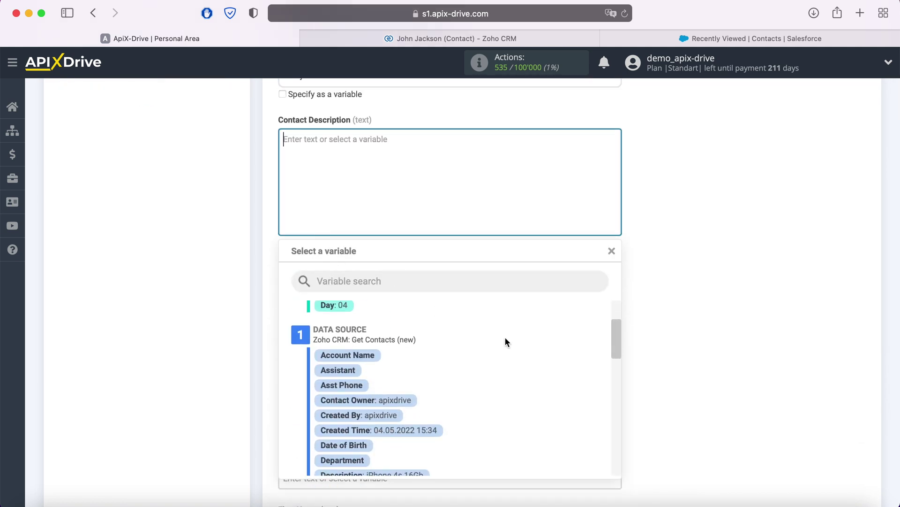
{"action": "scroll", "coordinate": [506, 341], "scroll_direction": "down", "scroll_amount": 2}
Fill Contact Description with a 'Product' label and Zoho's Description, then start a new line
{"action": "left_click", "coordinate": [420, 417]}
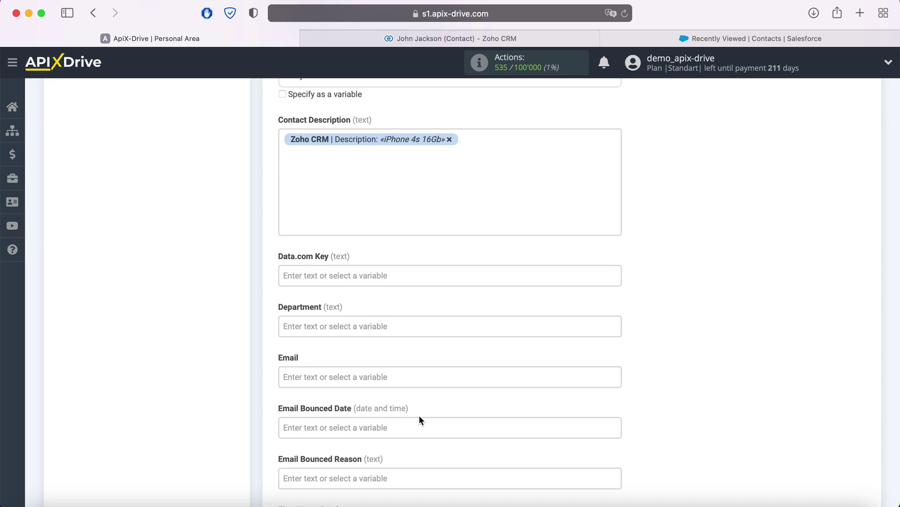
{"action": "left_click", "coordinate": [280, 139]}
{"action": "type", "text": "Product"}
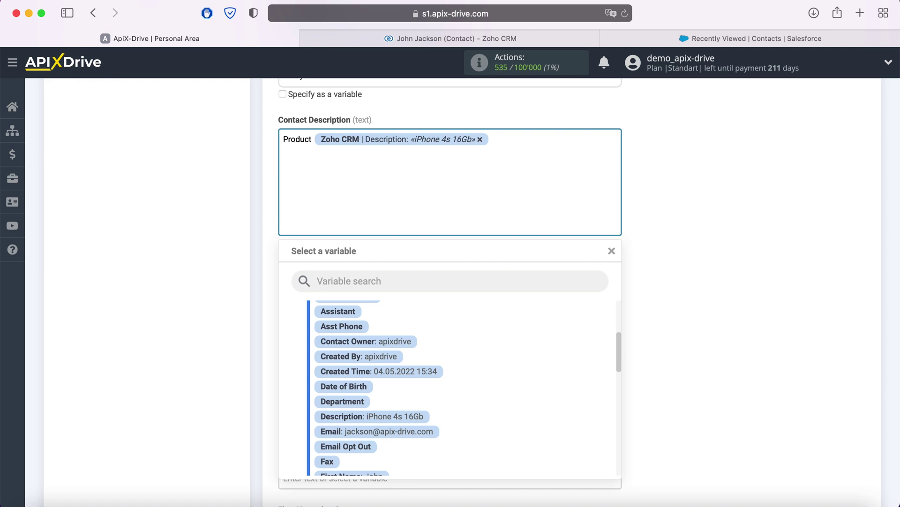
{"action": "left_click", "coordinate": [649, 178]}
{"action": "left_click", "coordinate": [536, 143]}
{"action": "key", "text": "Return"}
{"action": "type", "text": "Date Zoho CRM | Created Time: «04.05.2022 15:34»"}
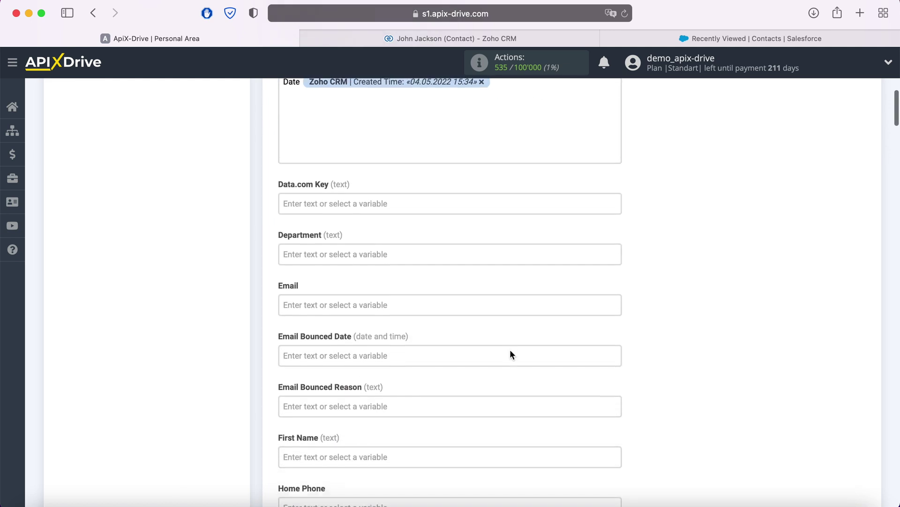
{"action": "left_click", "coordinate": [423, 291]}
{"action": "scroll", "coordinate": [423, 292], "scroll_direction": "down", "scroll_amount": 3}
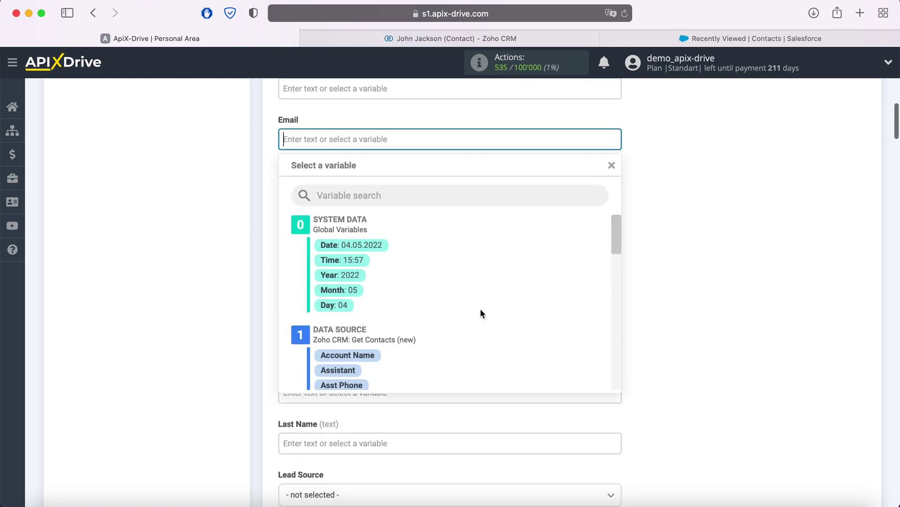
{"action": "scroll", "coordinate": [481, 313], "scroll_direction": "down", "scroll_amount": 3}
{"action": "scroll", "coordinate": [481, 312], "scroll_direction": "down", "scroll_amount": 2}
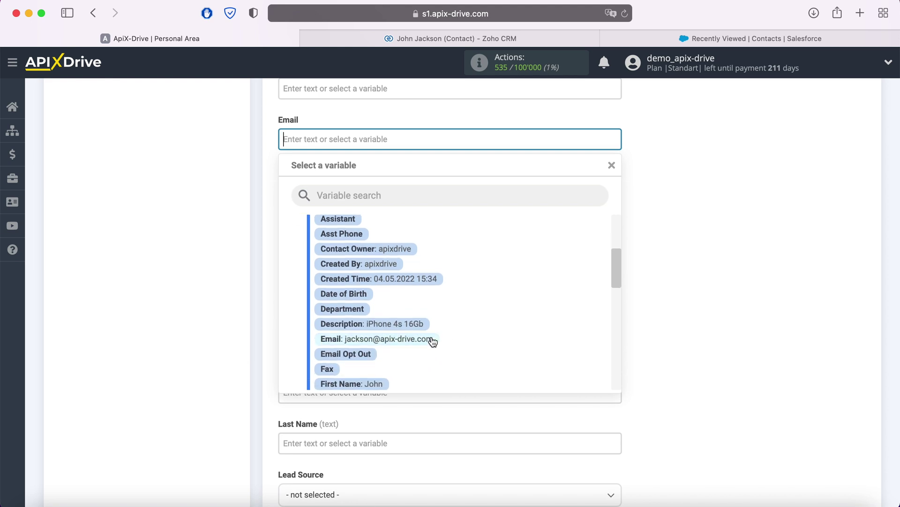
{"action": "left_click", "coordinate": [433, 339]}
{"action": "scroll", "coordinate": [424, 340], "scroll_direction": "down", "scroll_amount": 1}
{"action": "scroll", "coordinate": [424, 340], "scroll_direction": "down", "scroll_amount": 2}
{"action": "left_click", "coordinate": [382, 221]}
{"action": "scroll", "coordinate": [436, 253], "scroll_direction": "down", "scroll_amount": 2}
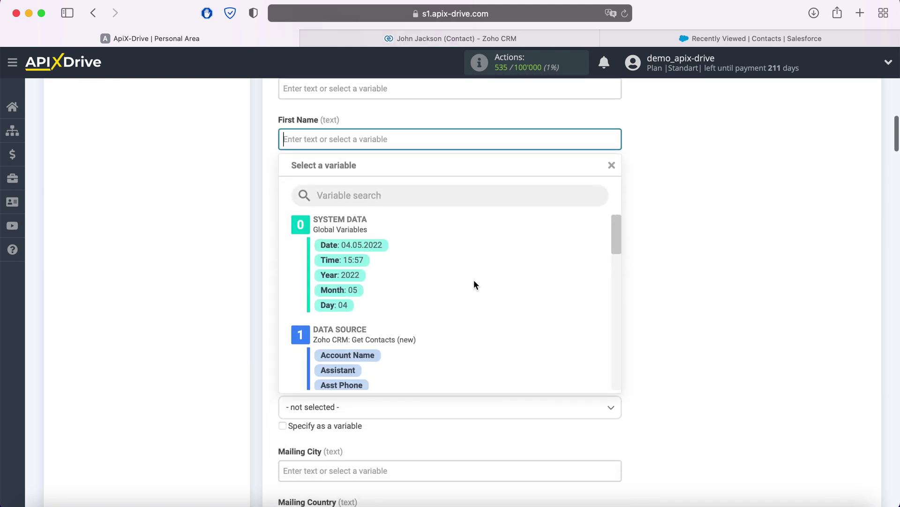
{"action": "scroll", "coordinate": [474, 281], "scroll_direction": "down", "scroll_amount": 2}
{"action": "scroll", "coordinate": [474, 284], "scroll_direction": "down", "scroll_amount": 1}
{"action": "scroll", "coordinate": [473, 284], "scroll_direction": "down", "scroll_amount": 1}
{"action": "scroll", "coordinate": [474, 284], "scroll_direction": "down", "scroll_amount": 2}
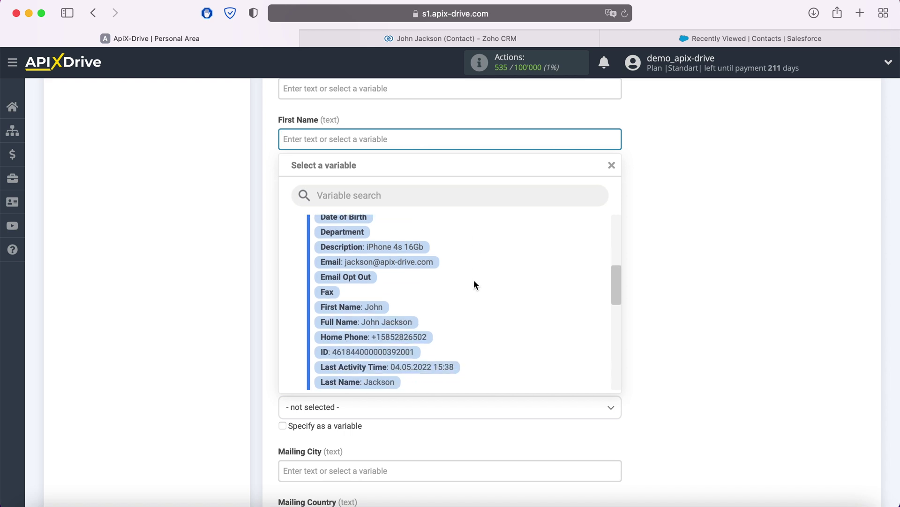
{"action": "left_click", "coordinate": [366, 304]}
{"action": "left_click", "coordinate": [365, 189]}
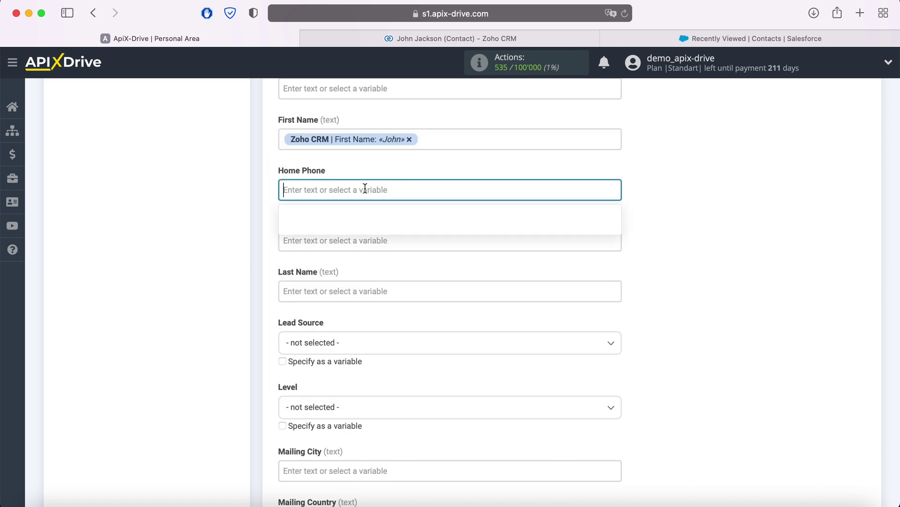
{"action": "scroll", "coordinate": [451, 267], "scroll_direction": "down", "scroll_amount": 2}
{"action": "scroll", "coordinate": [464, 265], "scroll_direction": "down", "scroll_amount": 1}
{"action": "scroll", "coordinate": [463, 264], "scroll_direction": "down", "scroll_amount": 2}
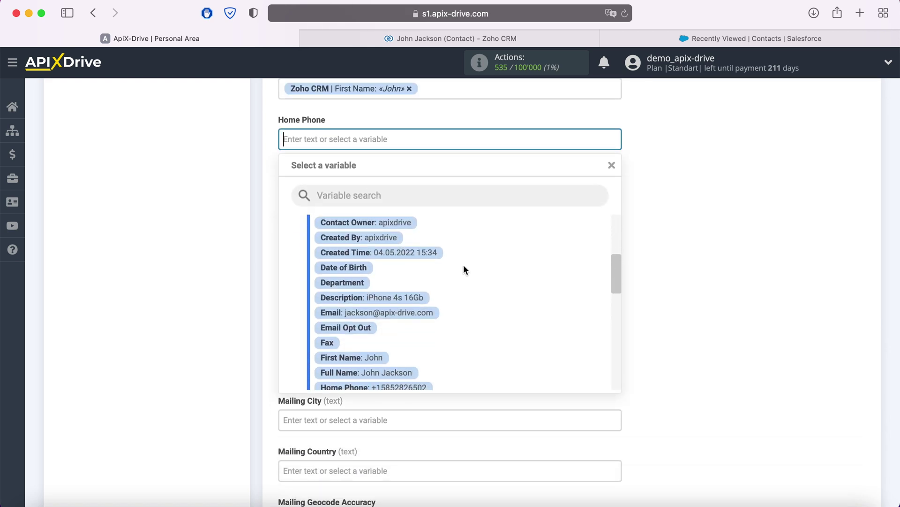
{"action": "scroll", "coordinate": [463, 265], "scroll_direction": "down", "scroll_amount": 2}
{"action": "left_click", "coordinate": [424, 320]}
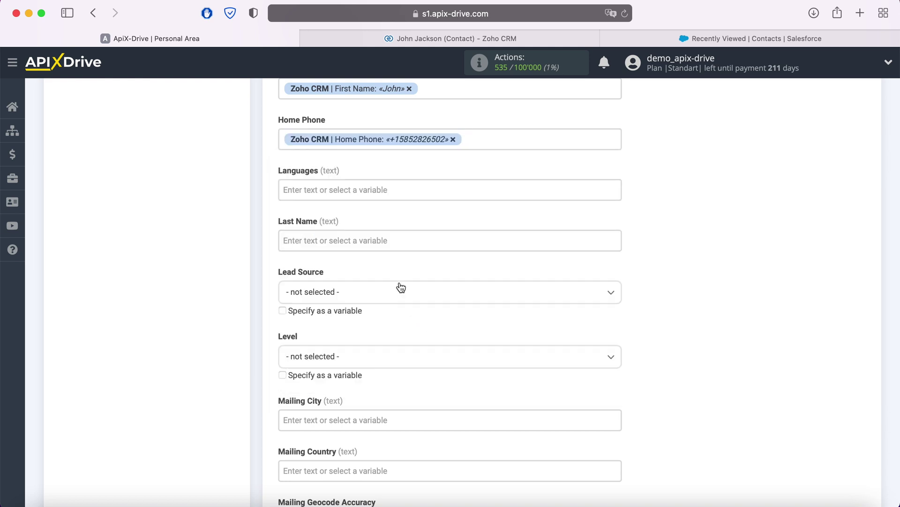
{"action": "left_click", "coordinate": [392, 240]}
{"action": "scroll", "coordinate": [482, 309], "scroll_direction": "down", "scroll_amount": 2}
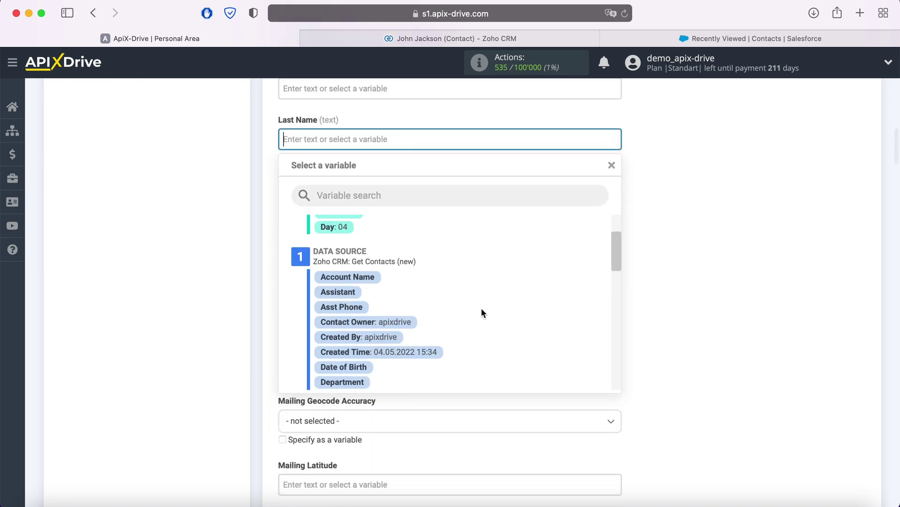
{"action": "scroll", "coordinate": [482, 309], "scroll_direction": "down", "scroll_amount": 2}
{"action": "scroll", "coordinate": [482, 309], "scroll_direction": "down", "scroll_amount": 1}
{"action": "scroll", "coordinate": [482, 313], "scroll_direction": "down", "scroll_amount": 1}
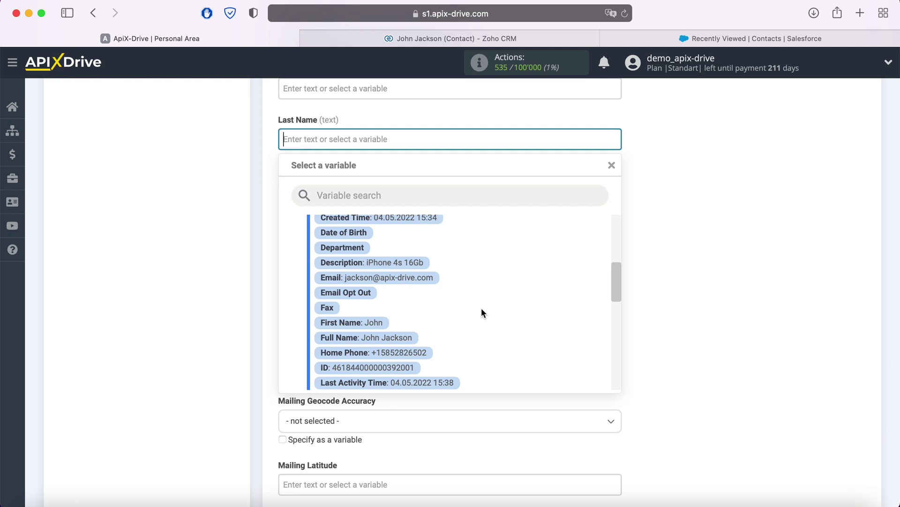
{"action": "scroll", "coordinate": [482, 312], "scroll_direction": "down", "scroll_amount": 2}
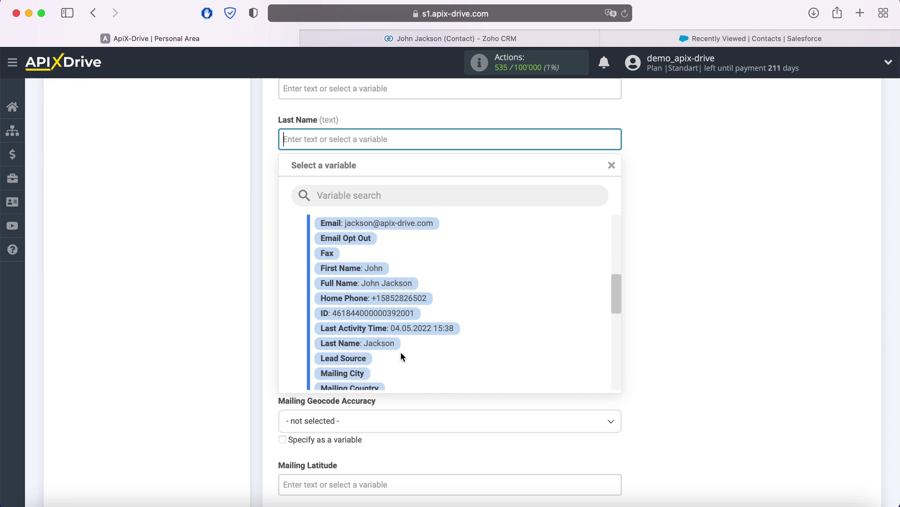
{"action": "left_click", "coordinate": [386, 347]}
{"action": "scroll", "coordinate": [412, 311], "scroll_direction": "down", "scroll_amount": 1}
{"action": "scroll", "coordinate": [412, 310], "scroll_direction": "down", "scroll_amount": 3}
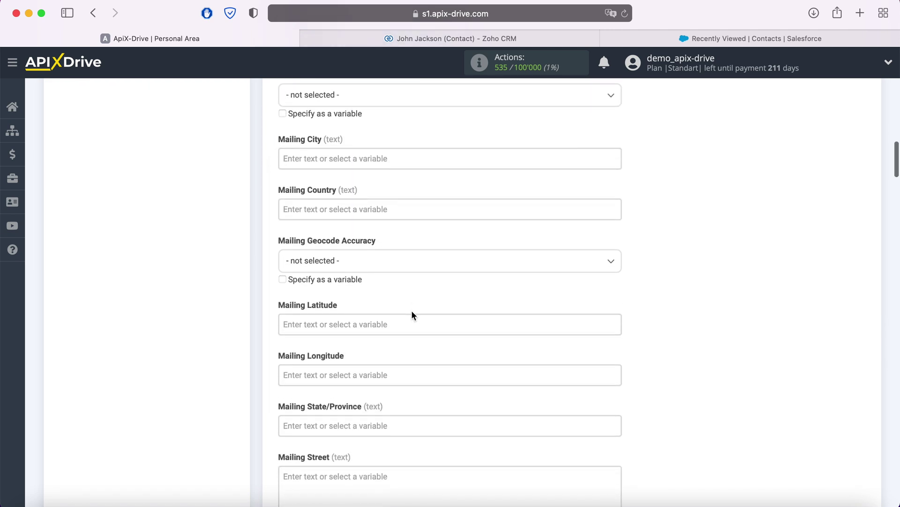
{"action": "scroll", "coordinate": [411, 310], "scroll_direction": "down", "scroll_amount": 1}
{"action": "scroll", "coordinate": [412, 311], "scroll_direction": "down", "scroll_amount": 2}
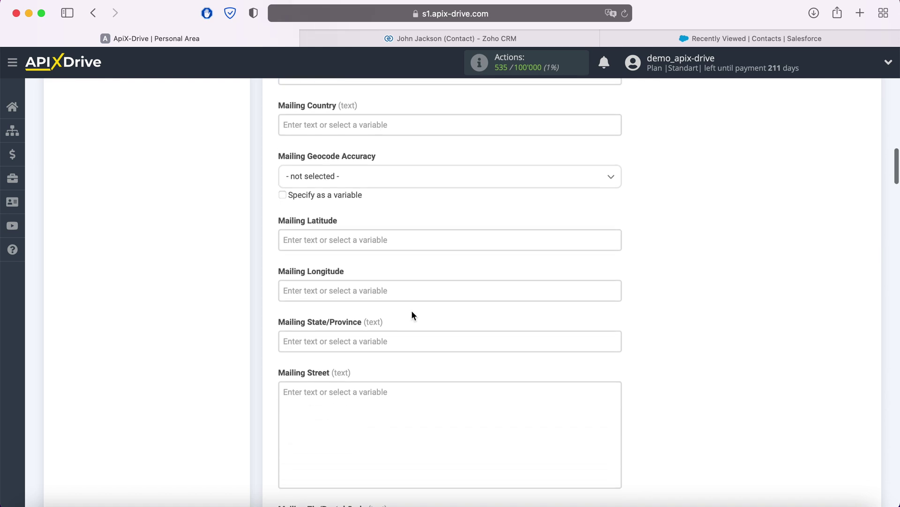
{"action": "scroll", "coordinate": [412, 310], "scroll_direction": "down", "scroll_amount": 2}
{"action": "scroll", "coordinate": [412, 310], "scroll_direction": "down", "scroll_amount": 1}
{"action": "scroll", "coordinate": [412, 310], "scroll_direction": "down", "scroll_amount": 2}
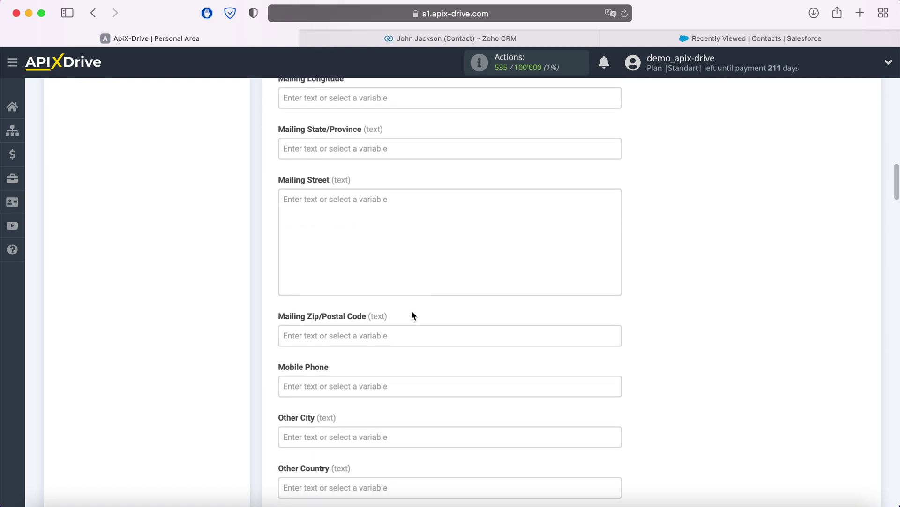
{"action": "scroll", "coordinate": [412, 311], "scroll_direction": "down", "scroll_amount": 2}
{"action": "left_click", "coordinate": [374, 291]}
{"action": "scroll", "coordinate": [374, 289], "scroll_direction": "down", "scroll_amount": 4}
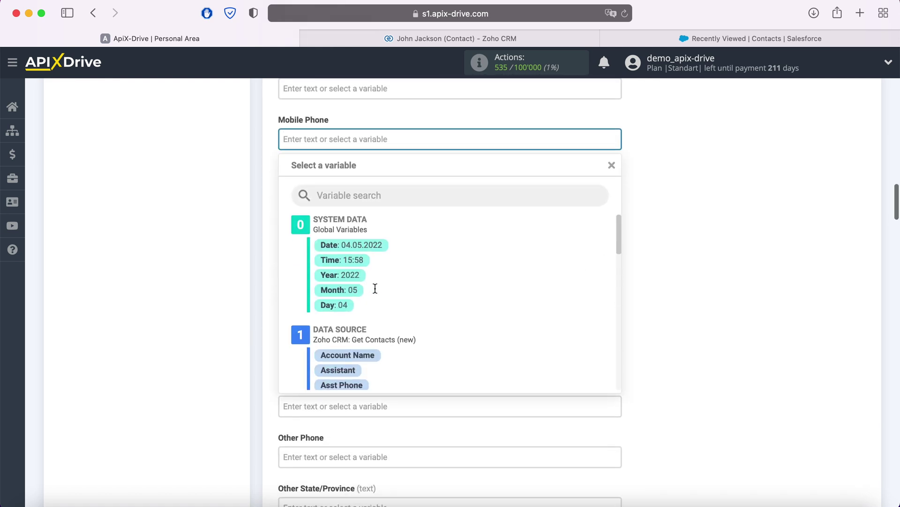
{"action": "scroll", "coordinate": [488, 309], "scroll_direction": "down", "scroll_amount": 1}
{"action": "scroll", "coordinate": [489, 314], "scroll_direction": "down", "scroll_amount": 2}
{"action": "scroll", "coordinate": [489, 313], "scroll_direction": "down", "scroll_amount": 3}
{"action": "scroll", "coordinate": [489, 313], "scroll_direction": "down", "scroll_amount": 1}
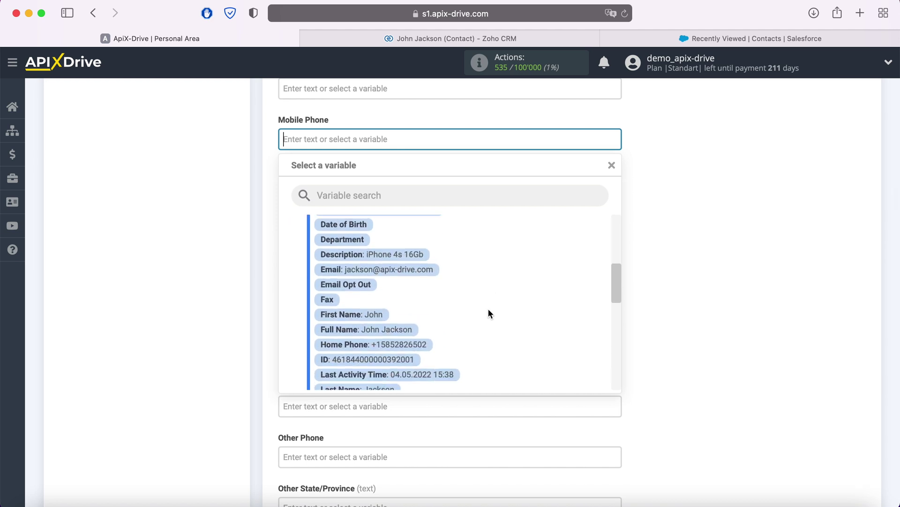
{"action": "left_click", "coordinate": [427, 343]}
{"action": "scroll", "coordinate": [448, 319], "scroll_direction": "down", "scroll_amount": 2}
{"action": "scroll", "coordinate": [448, 319], "scroll_direction": "down", "scroll_amount": 1}
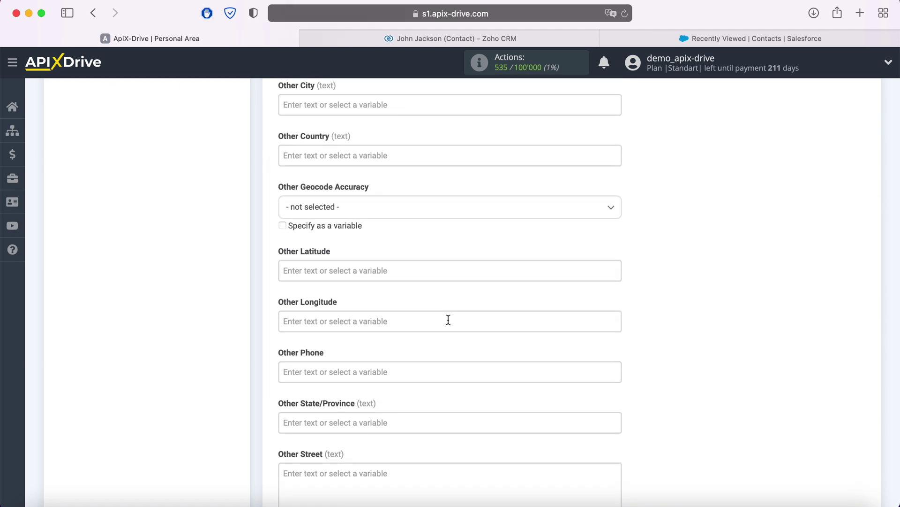
{"action": "scroll", "coordinate": [448, 319], "scroll_direction": "down", "scroll_amount": 2}
{"action": "scroll", "coordinate": [449, 320], "scroll_direction": "down", "scroll_amount": 2}
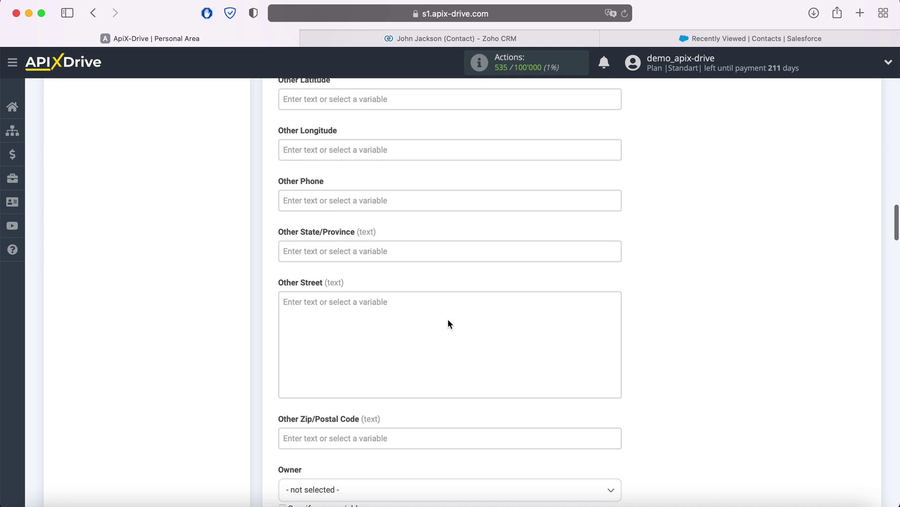
{"action": "scroll", "coordinate": [448, 319], "scroll_direction": "down", "scroll_amount": 3}
{"action": "scroll", "coordinate": [448, 319], "scroll_direction": "down", "scroll_amount": 2}
{"action": "scroll", "coordinate": [449, 319], "scroll_direction": "down", "scroll_amount": 1}
{"action": "scroll", "coordinate": [448, 319], "scroll_direction": "down", "scroll_amount": 2}
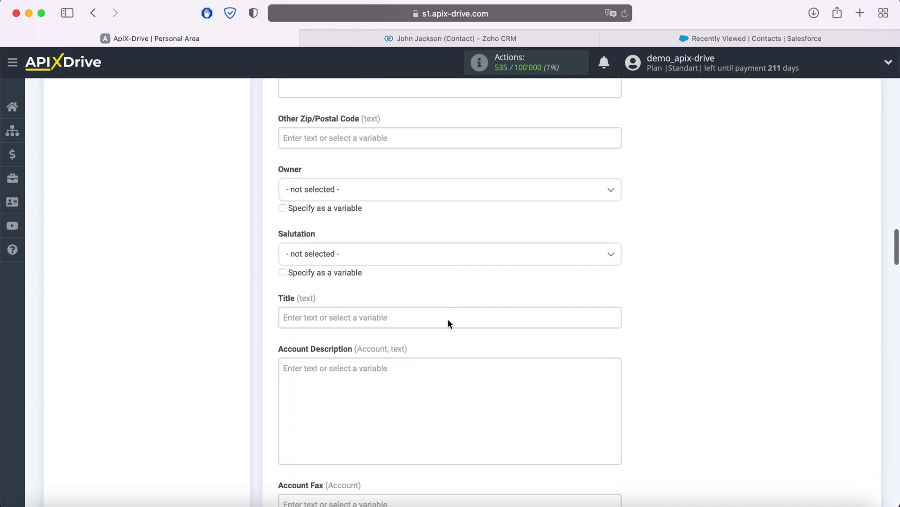
{"action": "scroll", "coordinate": [448, 319], "scroll_direction": "down", "scroll_amount": 2}
{"action": "scroll", "coordinate": [448, 319], "scroll_direction": "down", "scroll_amount": 4}
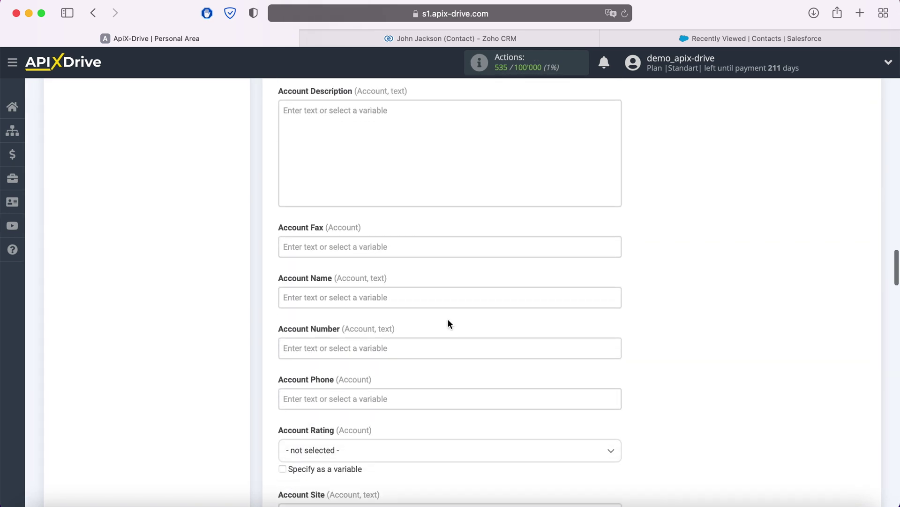
{"action": "scroll", "coordinate": [448, 324], "scroll_direction": "down", "scroll_amount": 2}
{"action": "scroll", "coordinate": [449, 324], "scroll_direction": "down", "scroll_amount": 2}
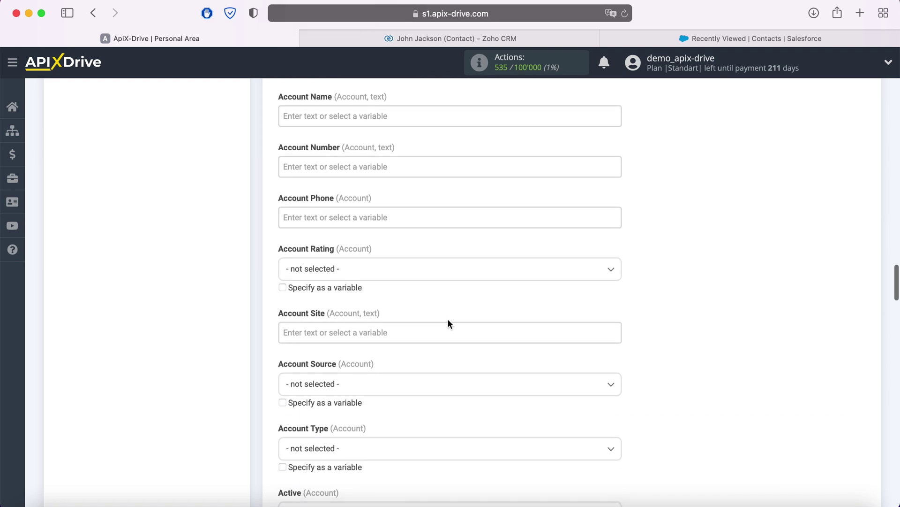
{"action": "scroll", "coordinate": [448, 324], "scroll_direction": "down", "scroll_amount": 1}
{"action": "scroll", "coordinate": [448, 323], "scroll_direction": "down", "scroll_amount": 1}
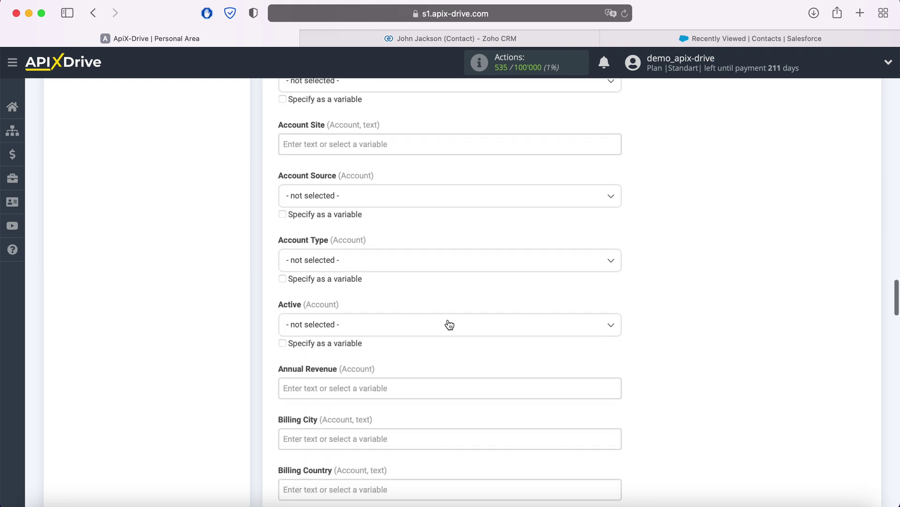
{"action": "scroll", "coordinate": [449, 324], "scroll_direction": "down", "scroll_amount": 1}
{"action": "scroll", "coordinate": [449, 323], "scroll_direction": "down", "scroll_amount": 1}
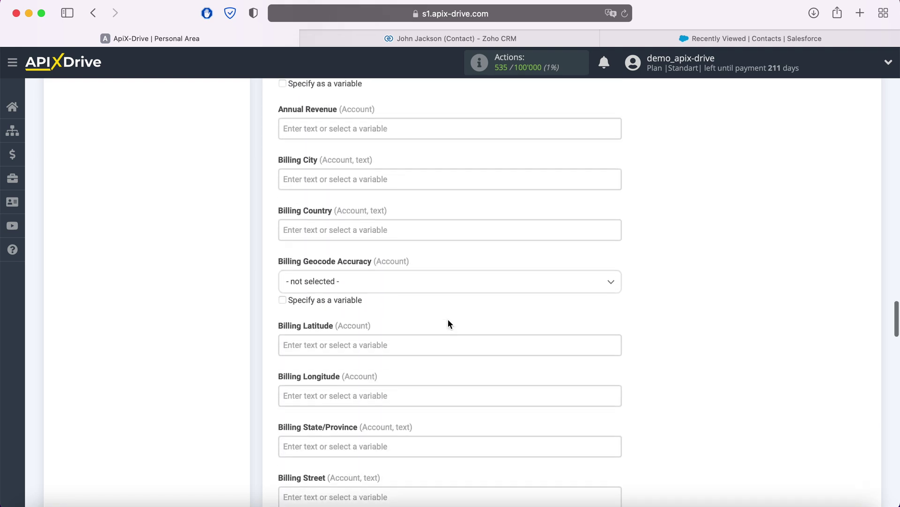
{"action": "scroll", "coordinate": [448, 324], "scroll_direction": "down", "scroll_amount": 1}
{"action": "scroll", "coordinate": [447, 324], "scroll_direction": "down", "scroll_amount": 2}
{"action": "scroll", "coordinate": [448, 324], "scroll_direction": "down", "scroll_amount": 1}
{"action": "scroll", "coordinate": [448, 324], "scroll_direction": "down", "scroll_amount": 1}
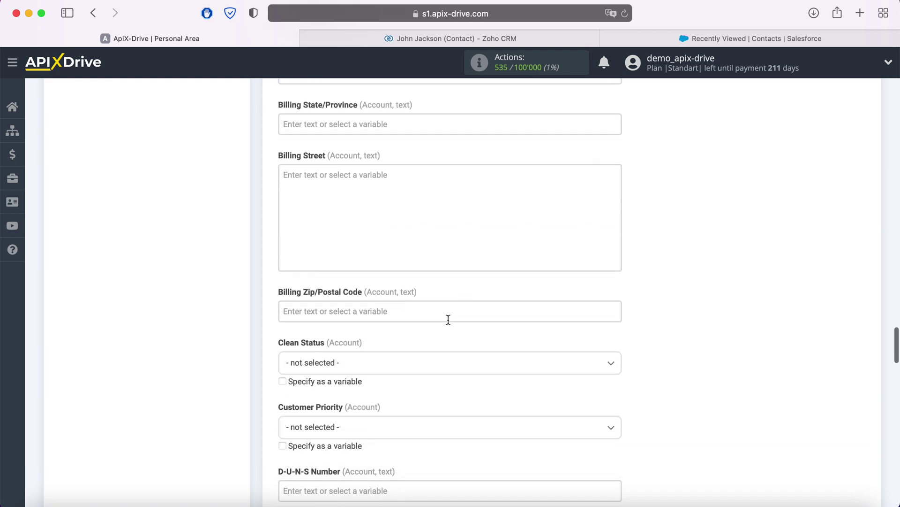
{"action": "scroll", "coordinate": [448, 324], "scroll_direction": "down", "scroll_amount": 1}
{"action": "scroll", "coordinate": [449, 325], "scroll_direction": "down", "scroll_amount": 1}
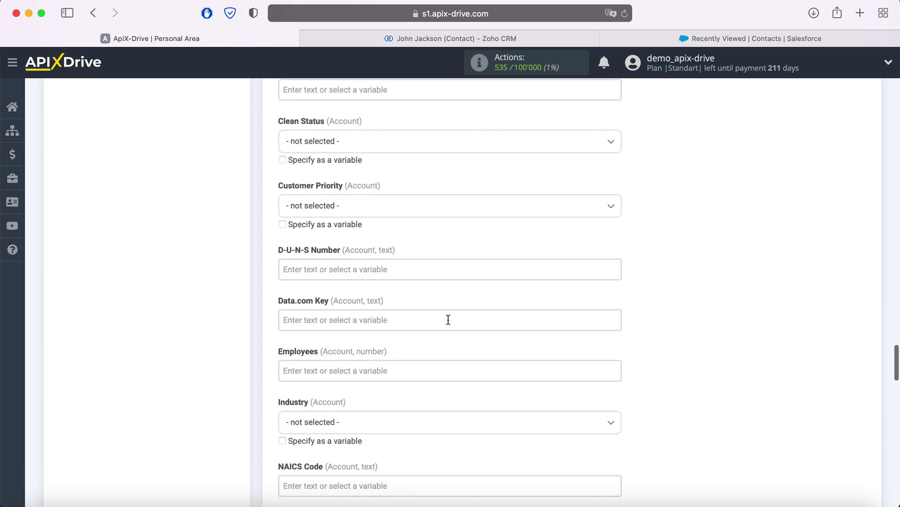
{"action": "scroll", "coordinate": [448, 319], "scroll_direction": "down", "scroll_amount": 1}
{"action": "scroll", "coordinate": [449, 319], "scroll_direction": "down", "scroll_amount": 1}
{"action": "scroll", "coordinate": [448, 320], "scroll_direction": "down", "scroll_amount": 1}
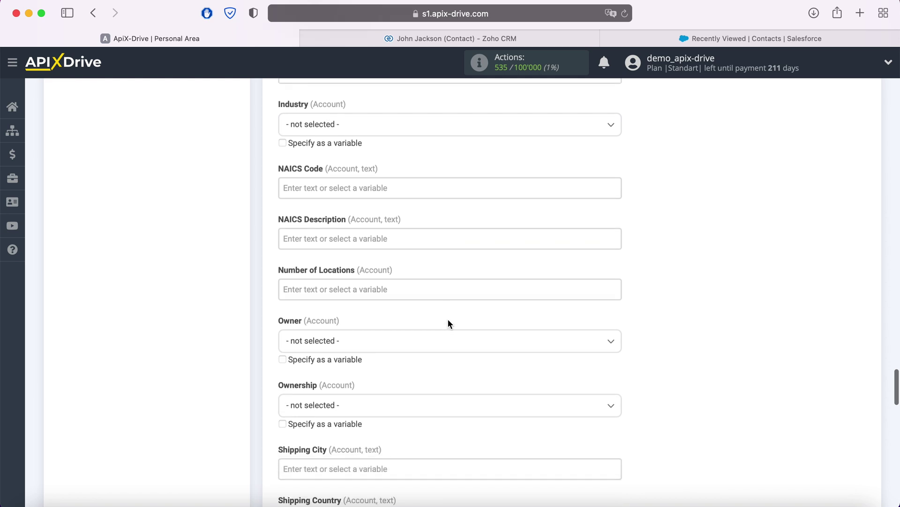
{"action": "scroll", "coordinate": [448, 324], "scroll_direction": "down", "scroll_amount": 1}
{"action": "scroll", "coordinate": [448, 324], "scroll_direction": "down", "scroll_amount": 1}
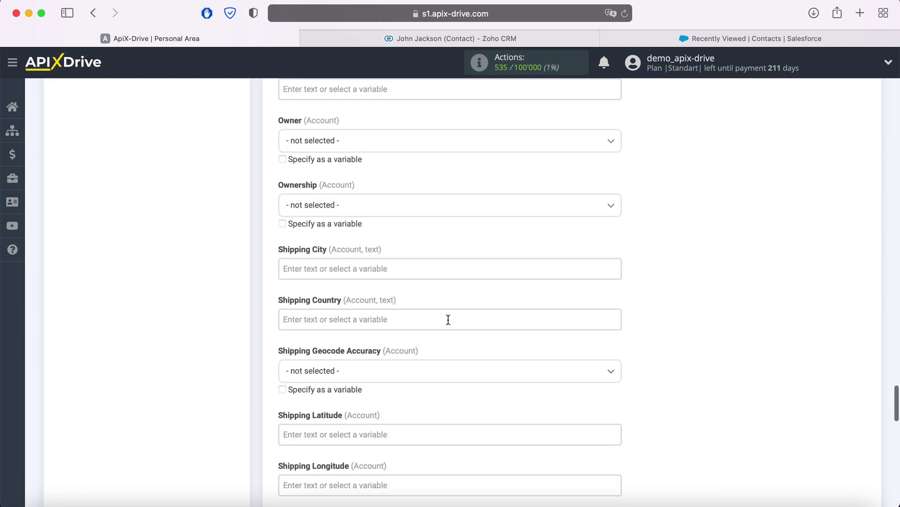
{"action": "scroll", "coordinate": [449, 320], "scroll_direction": "down", "scroll_amount": 1}
{"action": "scroll", "coordinate": [448, 319], "scroll_direction": "down", "scroll_amount": 1}
{"action": "scroll", "coordinate": [449, 319], "scroll_direction": "down", "scroll_amount": 1}
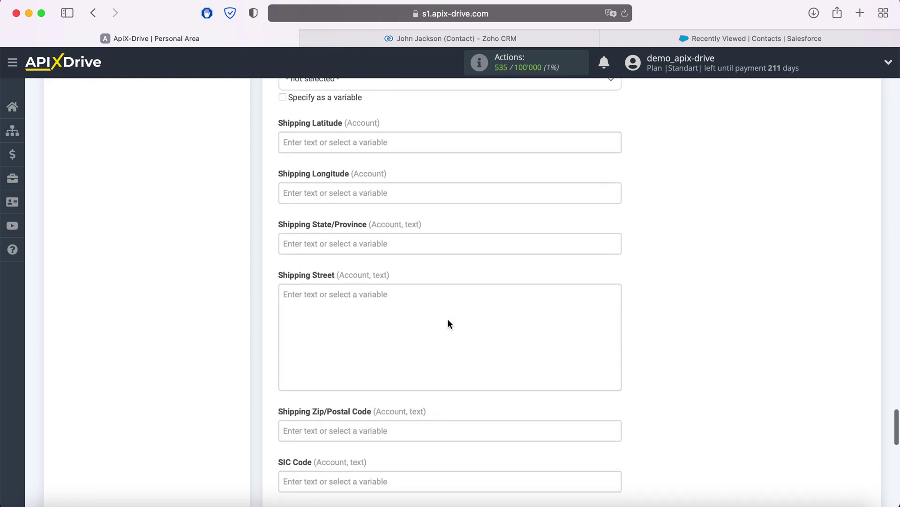
{"action": "scroll", "coordinate": [449, 324], "scroll_direction": "down", "scroll_amount": 1}
{"action": "scroll", "coordinate": [448, 324], "scroll_direction": "down", "scroll_amount": 1}
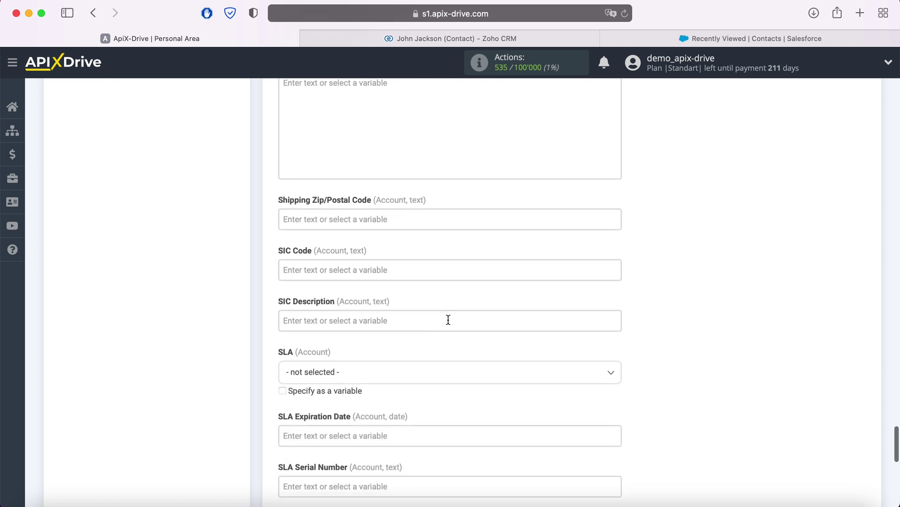
{"action": "scroll", "coordinate": [449, 320], "scroll_direction": "down", "scroll_amount": 1}
{"action": "scroll", "coordinate": [448, 321], "scroll_direction": "down", "scroll_amount": 1}
{"action": "scroll", "coordinate": [448, 320], "scroll_direction": "down", "scroll_amount": 1}
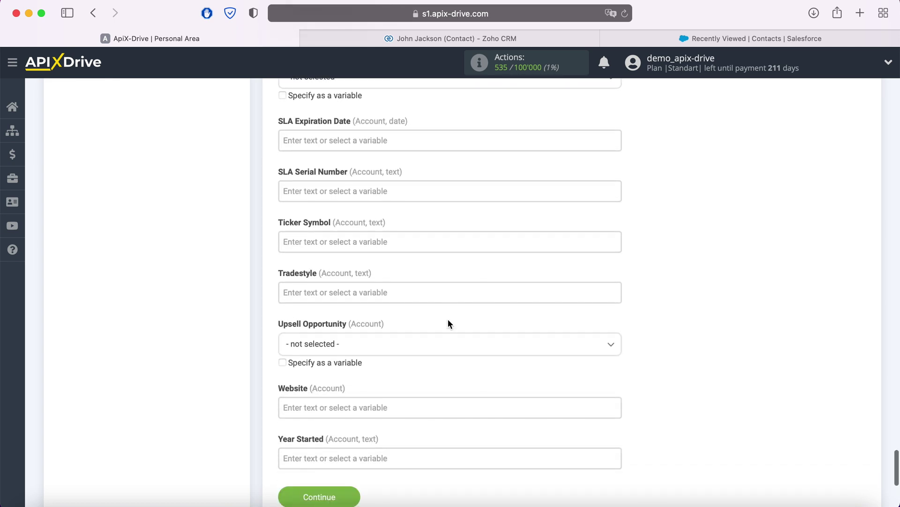
{"action": "scroll", "coordinate": [448, 324], "scroll_direction": "down", "scroll_amount": 1}
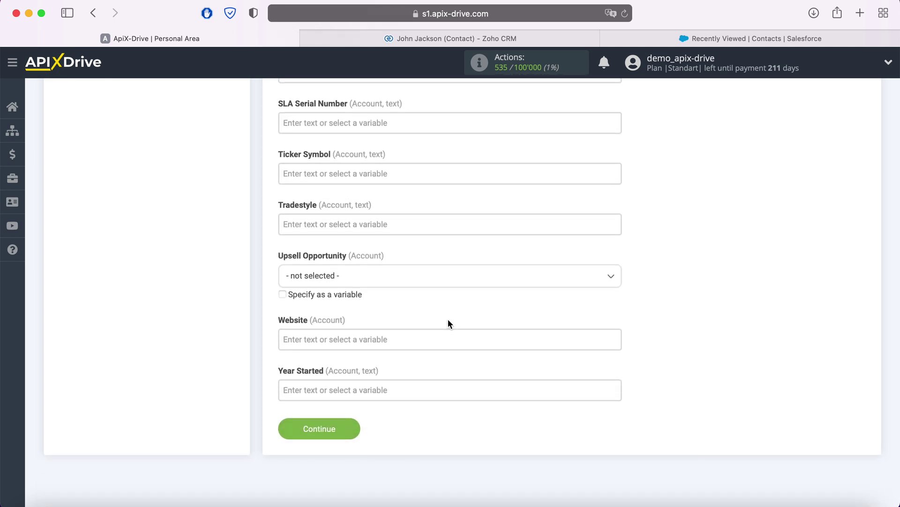
Save the field mapping and send the mapped test contact to Salesforce CRM
{"action": "left_click", "coordinate": [354, 429]}
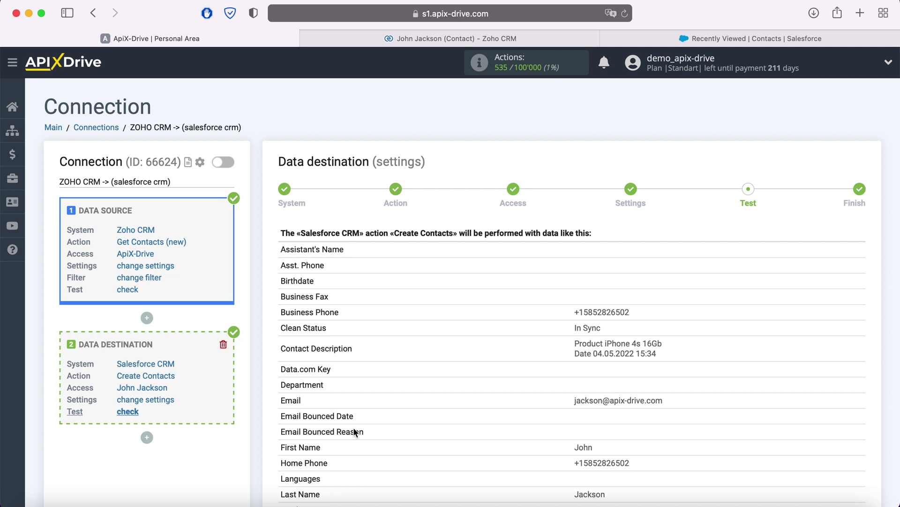
{"action": "scroll", "coordinate": [354, 433], "scroll_direction": "down", "scroll_amount": 3}
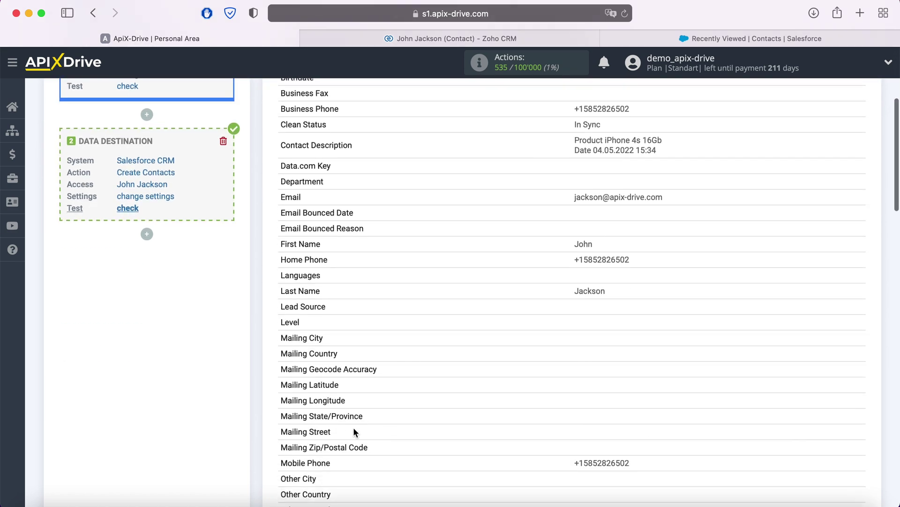
{"action": "scroll", "coordinate": [354, 432], "scroll_direction": "down", "scroll_amount": 2}
{"action": "scroll", "coordinate": [354, 432], "scroll_direction": "down", "scroll_amount": 2}
{"action": "scroll", "coordinate": [355, 432], "scroll_direction": "down", "scroll_amount": 2}
{"action": "scroll", "coordinate": [354, 432], "scroll_direction": "down", "scroll_amount": 2}
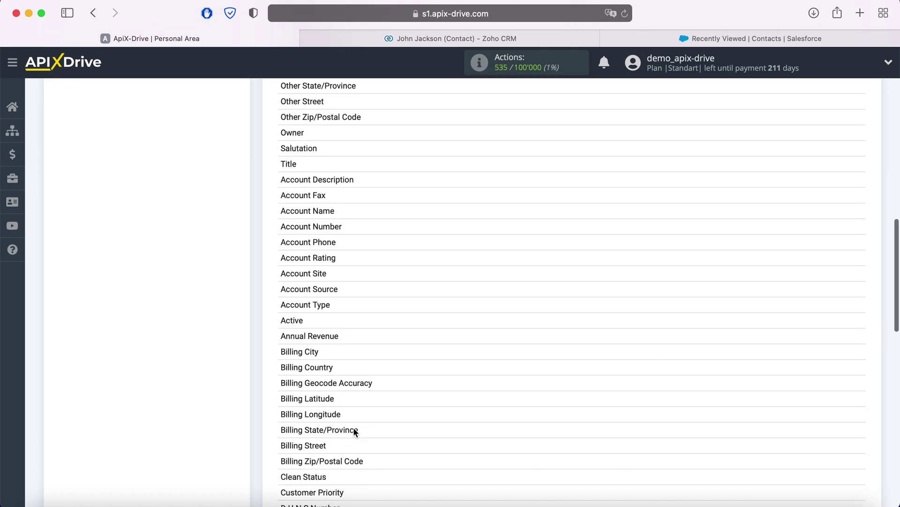
{"action": "scroll", "coordinate": [354, 432], "scroll_direction": "down", "scroll_amount": 2}
{"action": "scroll", "coordinate": [354, 432], "scroll_direction": "down", "scroll_amount": 2}
{"action": "scroll", "coordinate": [353, 432], "scroll_direction": "down", "scroll_amount": 2}
{"action": "scroll", "coordinate": [354, 428], "scroll_direction": "down", "scroll_amount": 2}
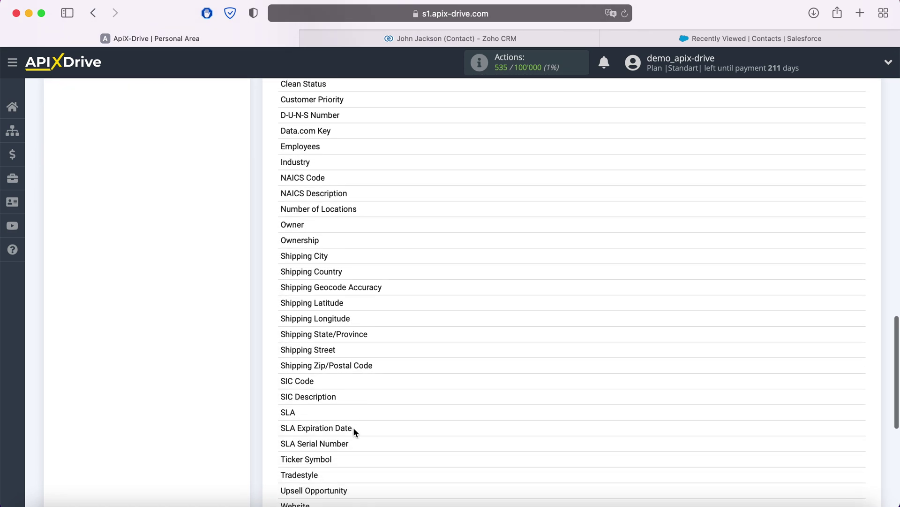
{"action": "scroll", "coordinate": [355, 429], "scroll_direction": "down", "scroll_amount": 2}
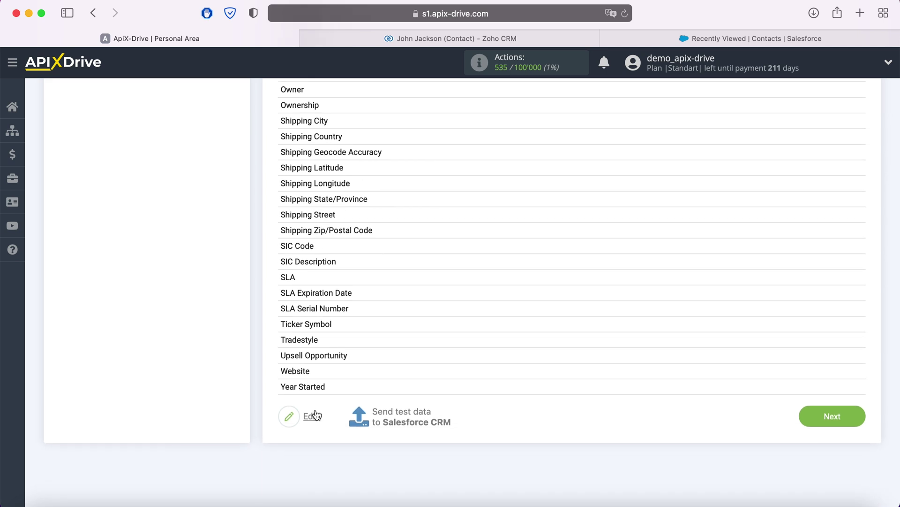
{"action": "left_click", "coordinate": [401, 417]}
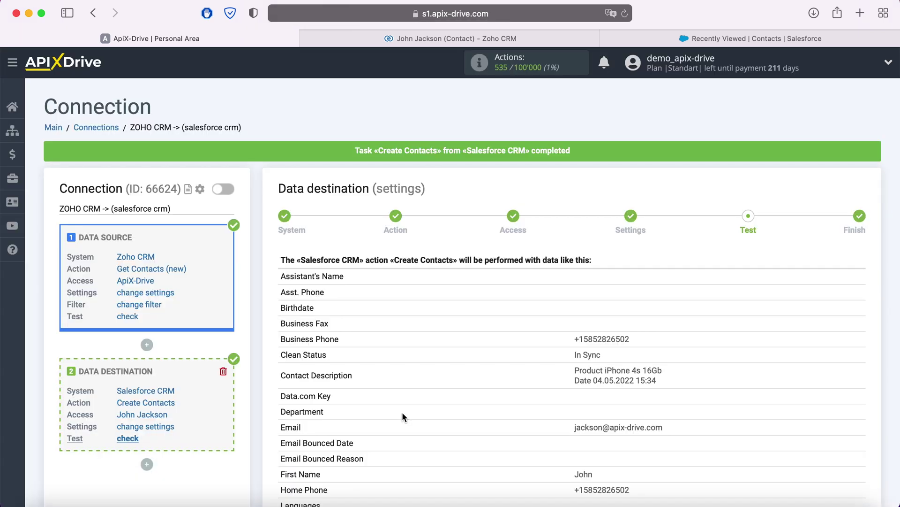
{"action": "left_click", "coordinate": [684, 40]}
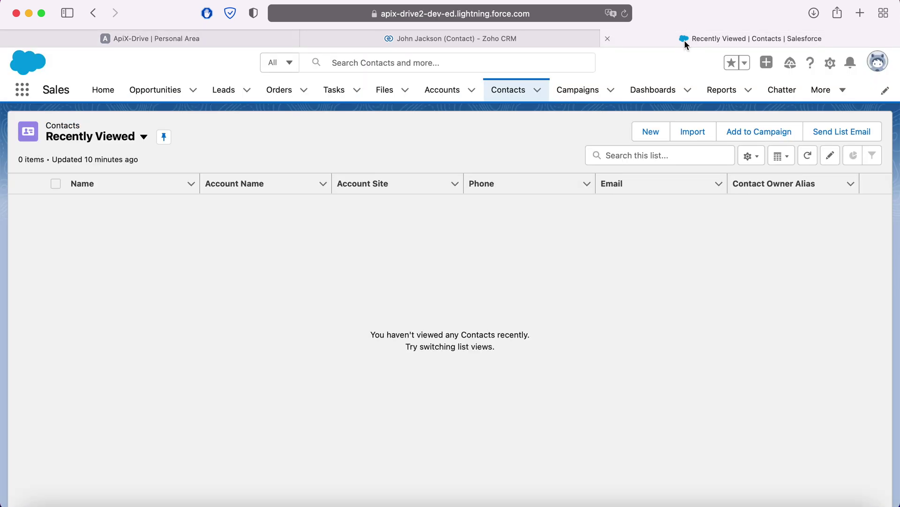
{"action": "left_click", "coordinate": [626, 13]}
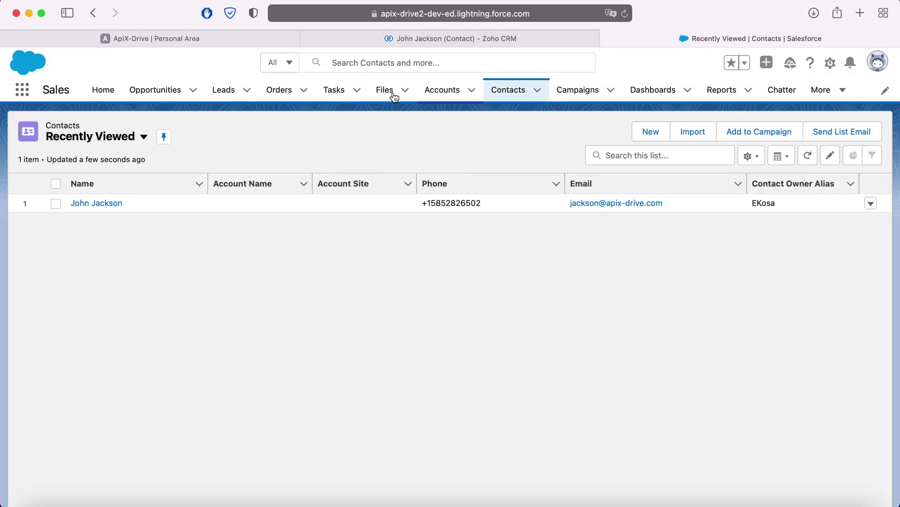
{"action": "left_click", "coordinate": [110, 204]}
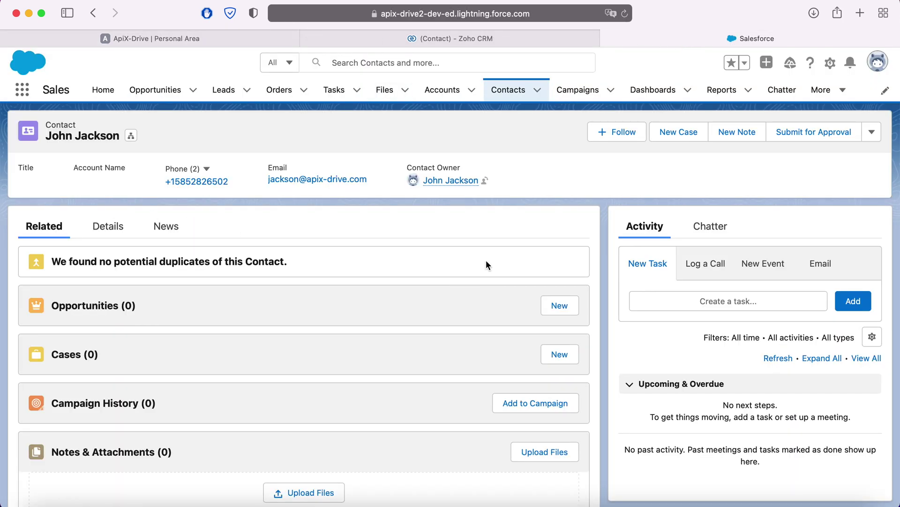
{"action": "left_click", "coordinate": [109, 224]}
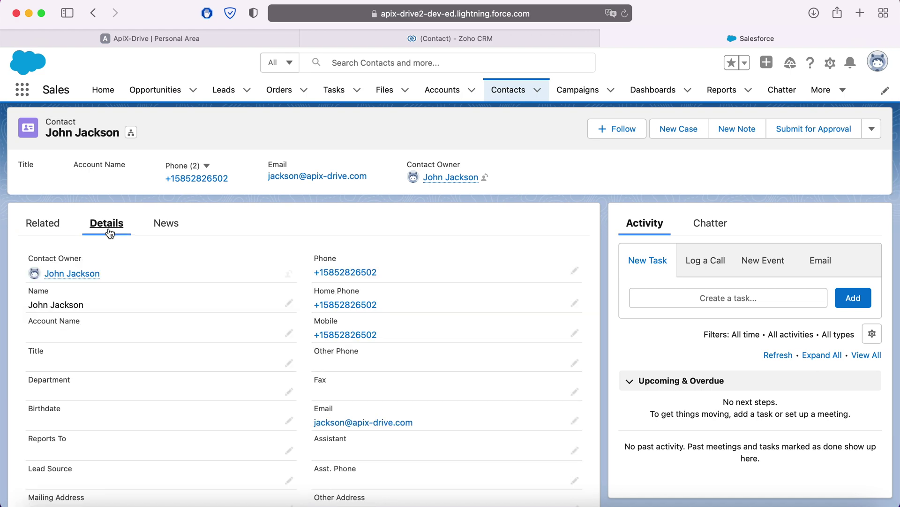
{"action": "scroll", "coordinate": [197, 285], "scroll_direction": "down", "scroll_amount": 1}
{"action": "scroll", "coordinate": [197, 288], "scroll_direction": "down", "scroll_amount": 2}
{"action": "scroll", "coordinate": [197, 288], "scroll_direction": "down", "scroll_amount": 1}
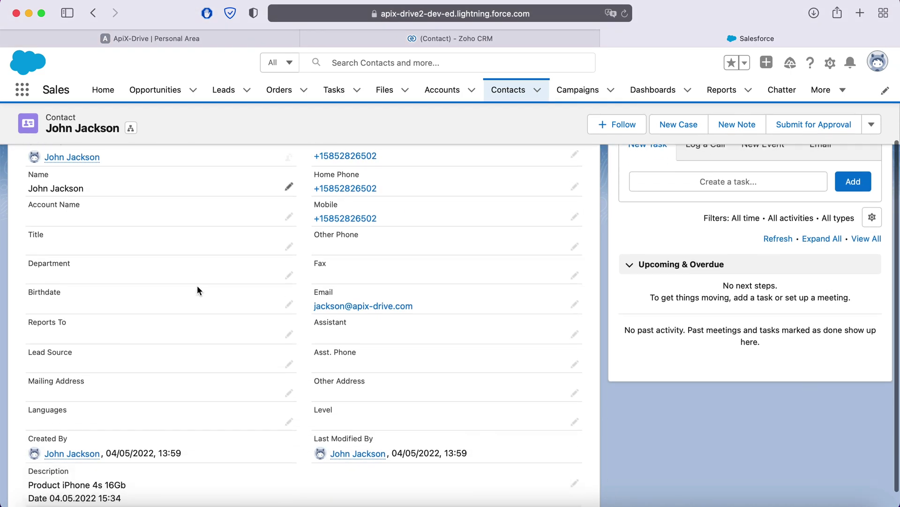
{"action": "scroll", "coordinate": [197, 289], "scroll_direction": "down", "scroll_amount": 1}
{"action": "scroll", "coordinate": [197, 288], "scroll_direction": "up", "scroll_amount": 2}
{"action": "scroll", "coordinate": [197, 290], "scroll_direction": "up", "scroll_amount": 2}
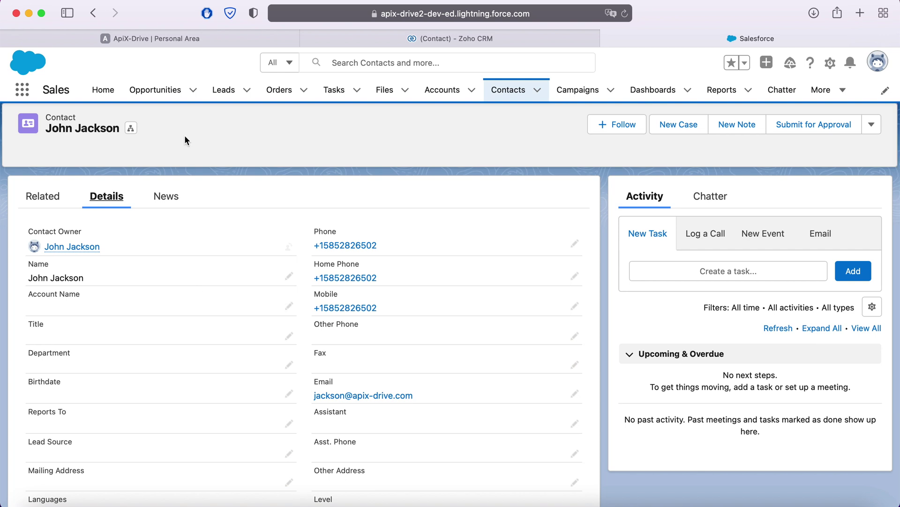
{"action": "left_click", "coordinate": [171, 41]}
{"action": "scroll", "coordinate": [709, 279], "scroll_direction": "down", "scroll_amount": 4}
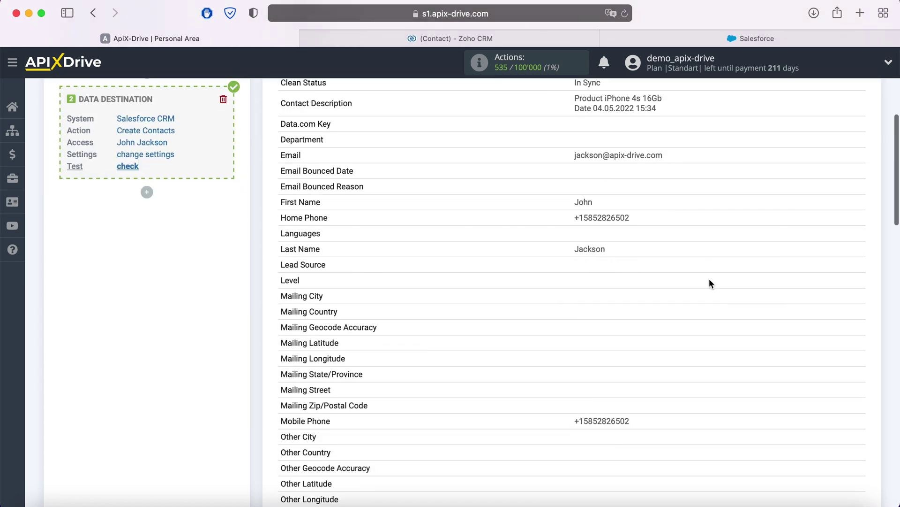
{"action": "scroll", "coordinate": [710, 279], "scroll_direction": "down", "scroll_amount": 2}
{"action": "scroll", "coordinate": [710, 279], "scroll_direction": "down", "scroll_amount": 3}
{"action": "scroll", "coordinate": [710, 280], "scroll_direction": "down", "scroll_amount": 2}
{"action": "scroll", "coordinate": [710, 281], "scroll_direction": "down", "scroll_amount": 3}
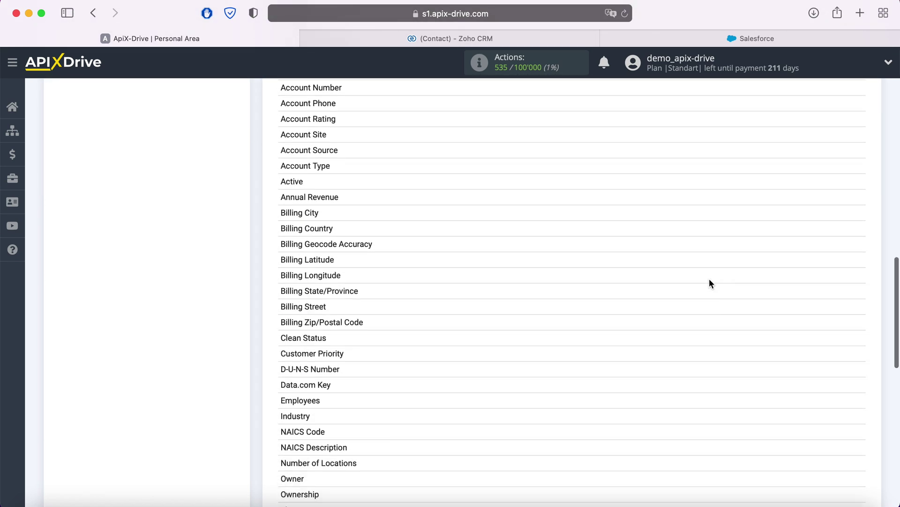
{"action": "scroll", "coordinate": [709, 281], "scroll_direction": "down", "scroll_amount": 5}
{"action": "scroll", "coordinate": [709, 282], "scroll_direction": "down", "scroll_amount": 3}
{"action": "scroll", "coordinate": [709, 282], "scroll_direction": "down", "scroll_amount": 3}
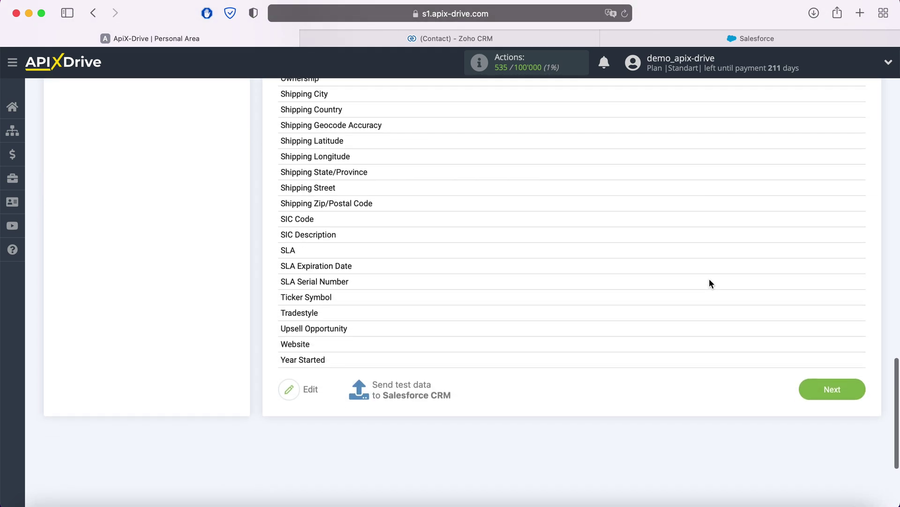
Finish the Salesforce destination test and reach the completed-setup screen
{"action": "left_click", "coordinate": [856, 388]}
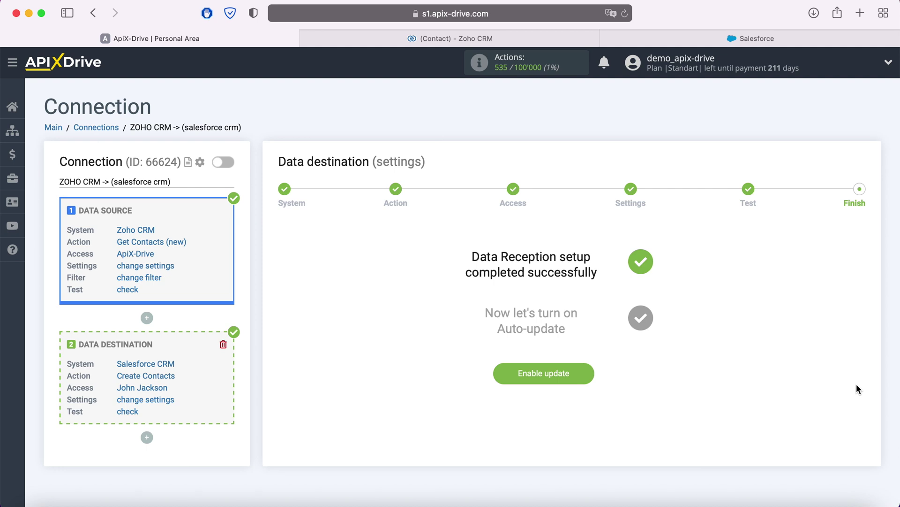
Turn on auto-update for the Zoho CRM to Salesforce connection and save a 5-minute update interval
{"action": "left_click", "coordinate": [587, 373]}
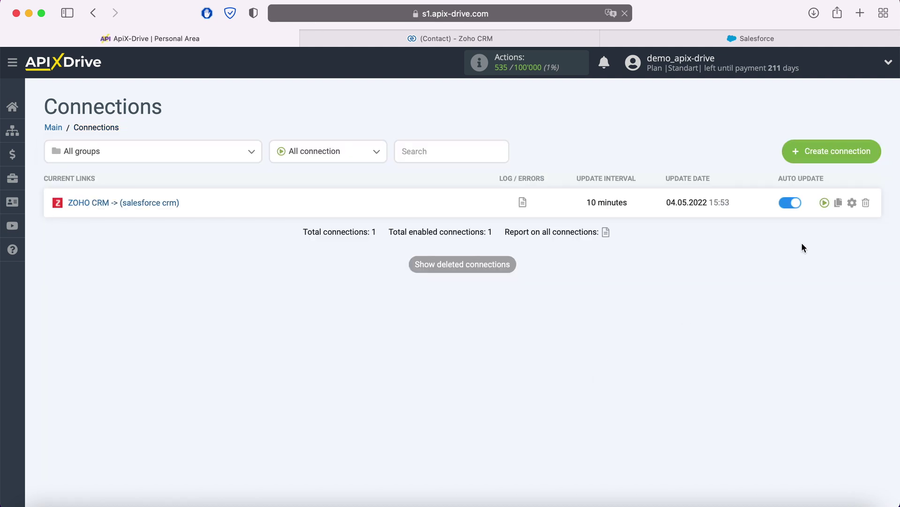
{"action": "left_click", "coordinate": [853, 203]}
{"action": "left_click", "coordinate": [545, 292]}
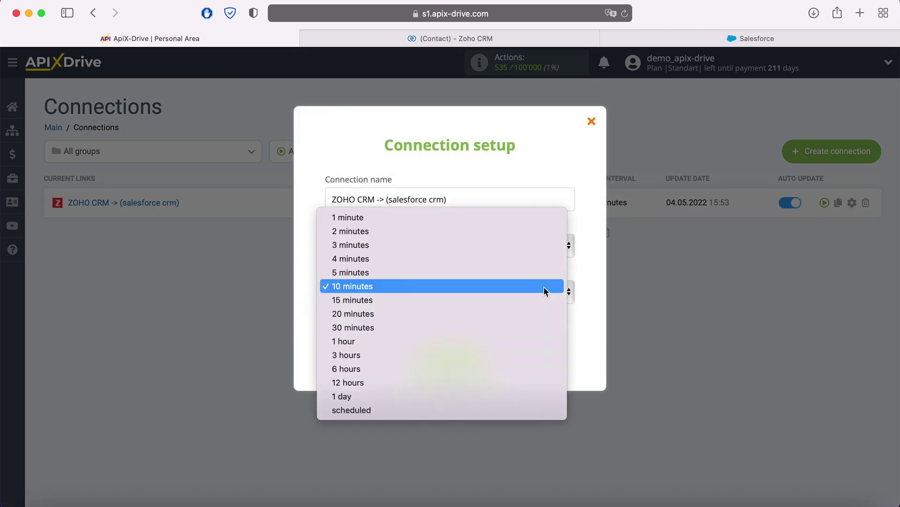
{"action": "left_click", "coordinate": [516, 276]}
{"action": "left_click", "coordinate": [478, 360]}
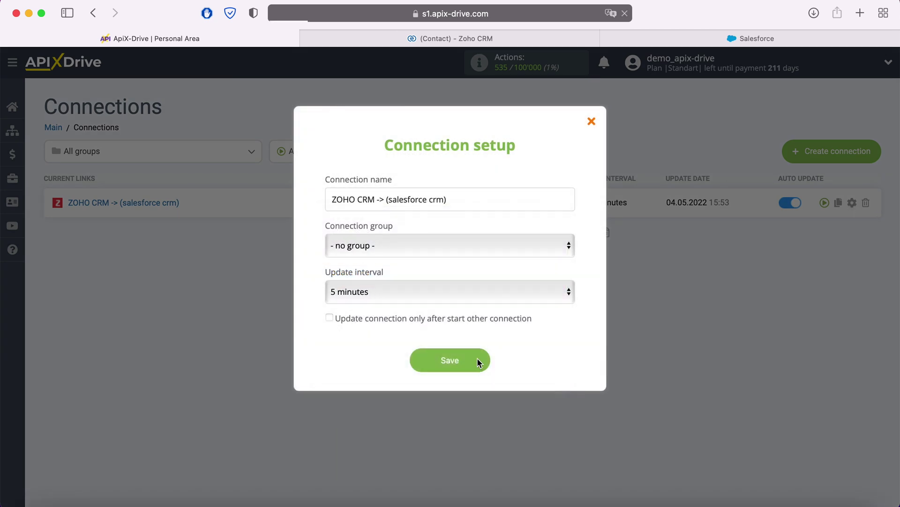